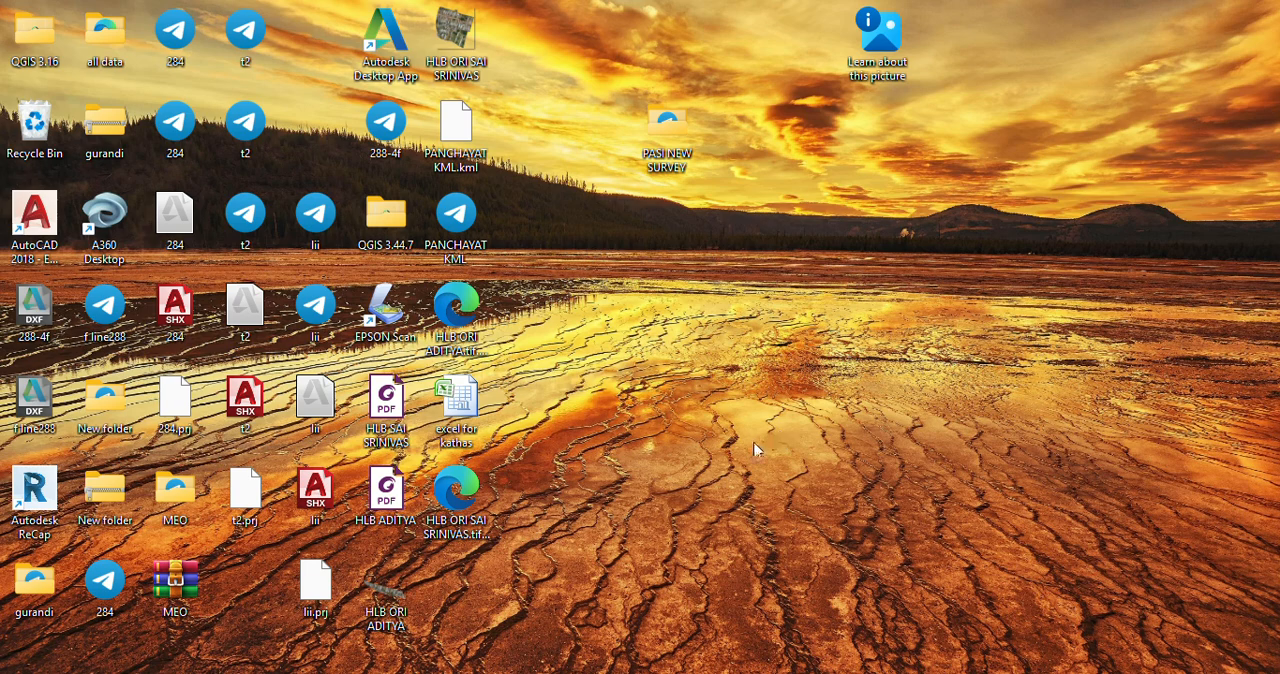
Step: Switch to Chrome and open the Personal Information Layer page from the POLR home page
{"action": "left_click", "coordinate": [792, 673]}
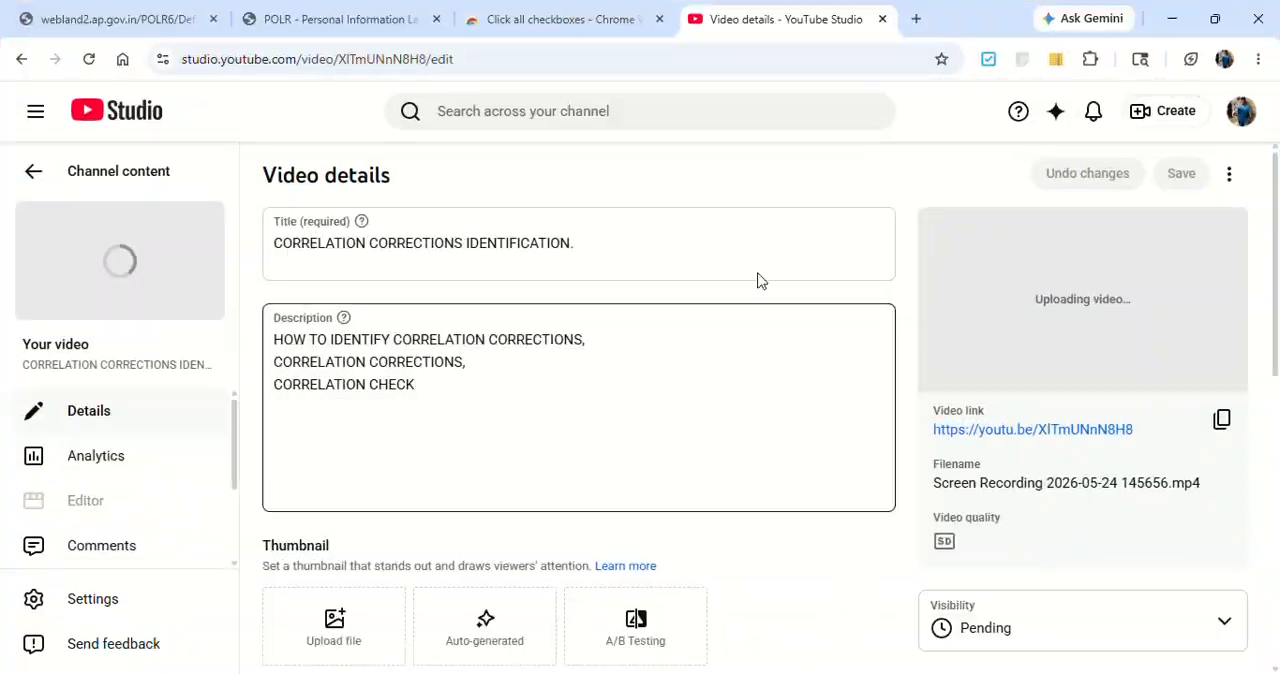
{"action": "left_click", "coordinate": [118, 20]}
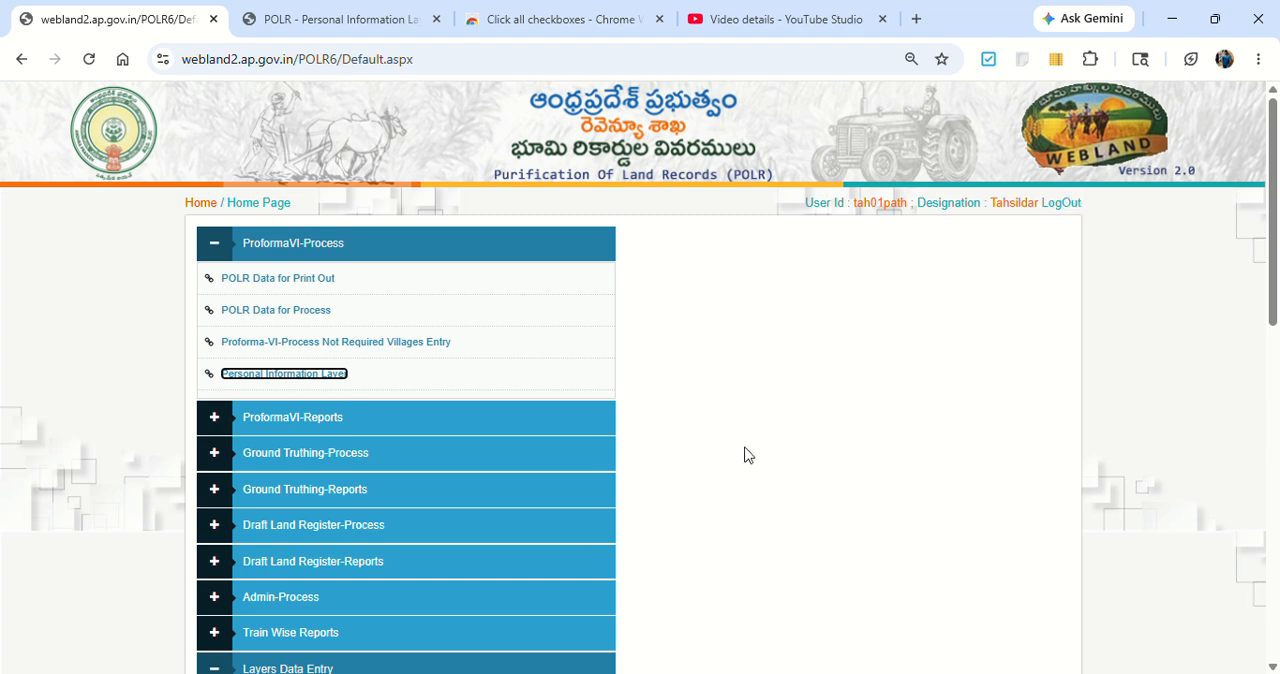
{"action": "left_click", "coordinate": [284, 376]}
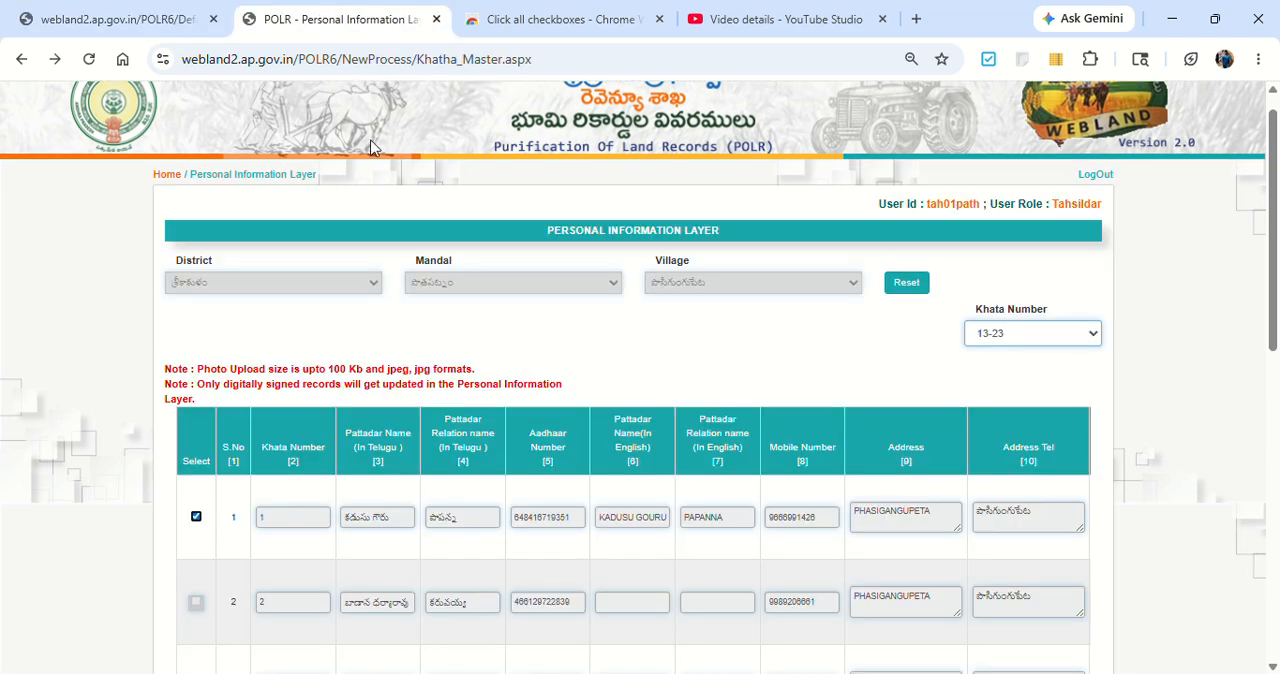
Step: Examine the Personal Information Layer table's khata, pattadar, Aadhaar, mobile number and address columns for khata range 13-23
{"action": "scroll", "coordinate": [530, 430], "scroll_direction": "down", "scroll_amount": 5}
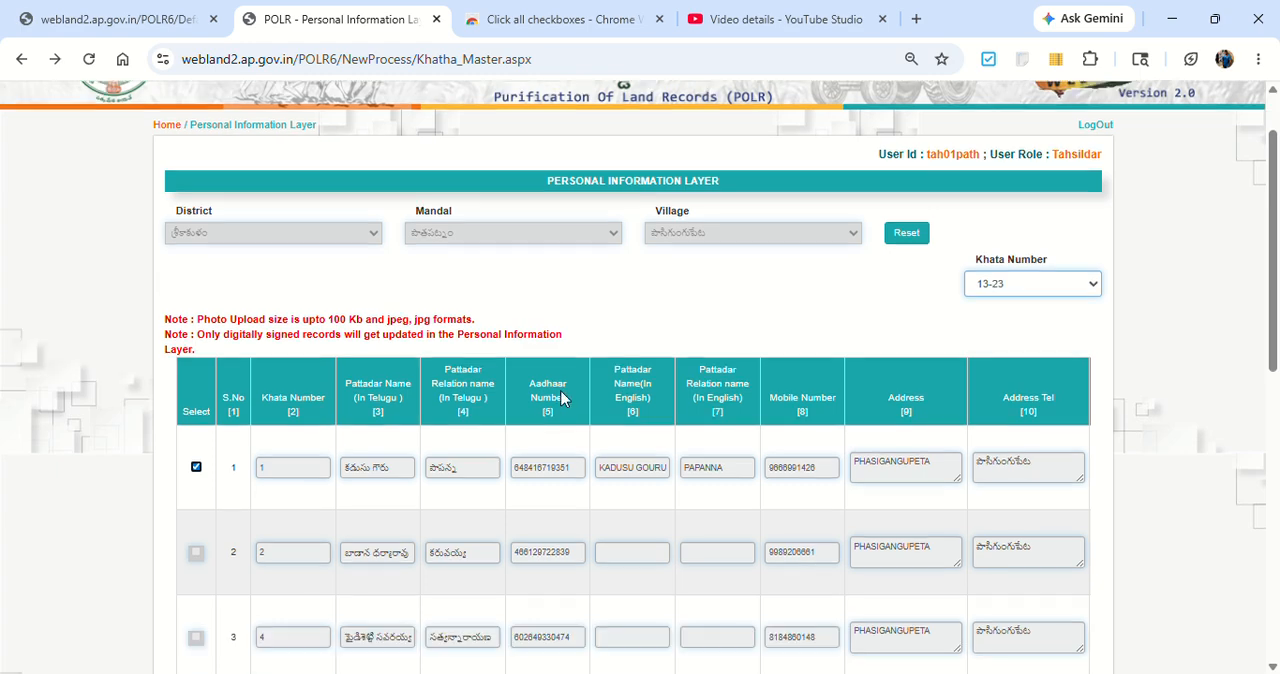
{"action": "scroll", "coordinate": [230, 475], "scroll_direction": "up", "scroll_amount": 3}
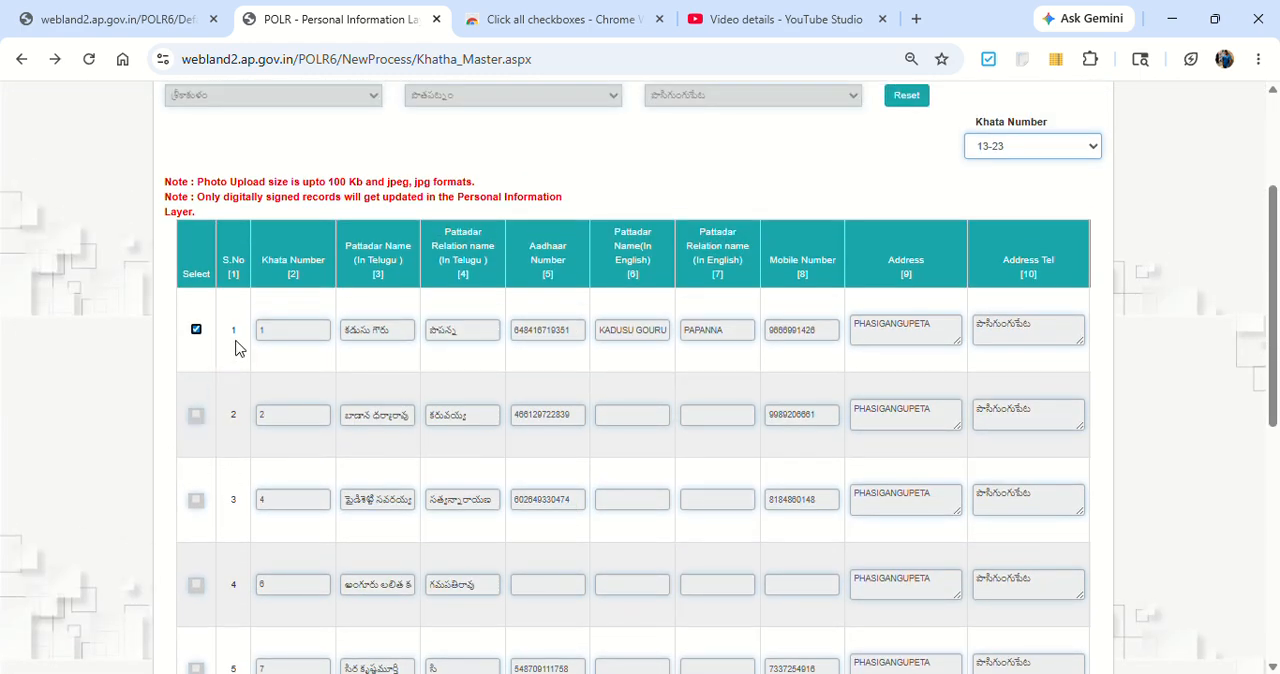
{"action": "left_click_drag", "start_coordinate": [245, 324], "coordinate": [783, 412]}
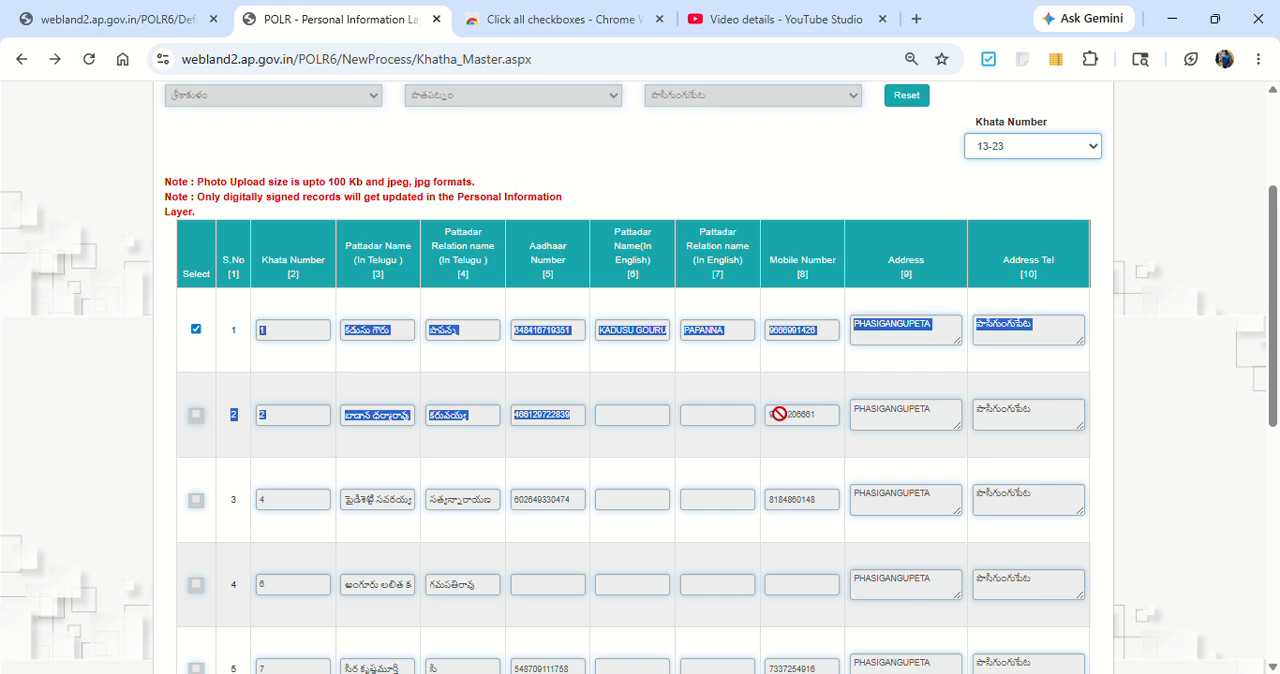
{"action": "scroll", "coordinate": [640, 383], "scroll_direction": "up", "scroll_amount": 3}
{"action": "left_click", "coordinate": [643, 381]}
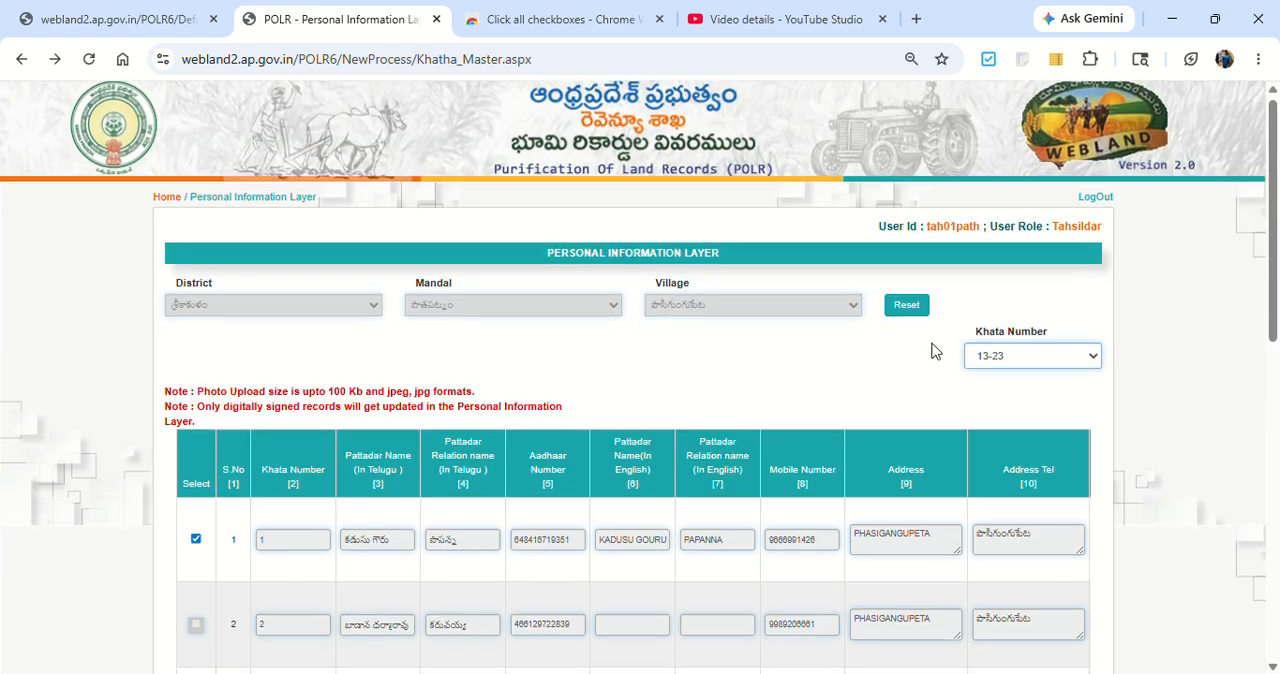
{"action": "scroll", "coordinate": [931, 349], "scroll_direction": "down", "scroll_amount": 2}
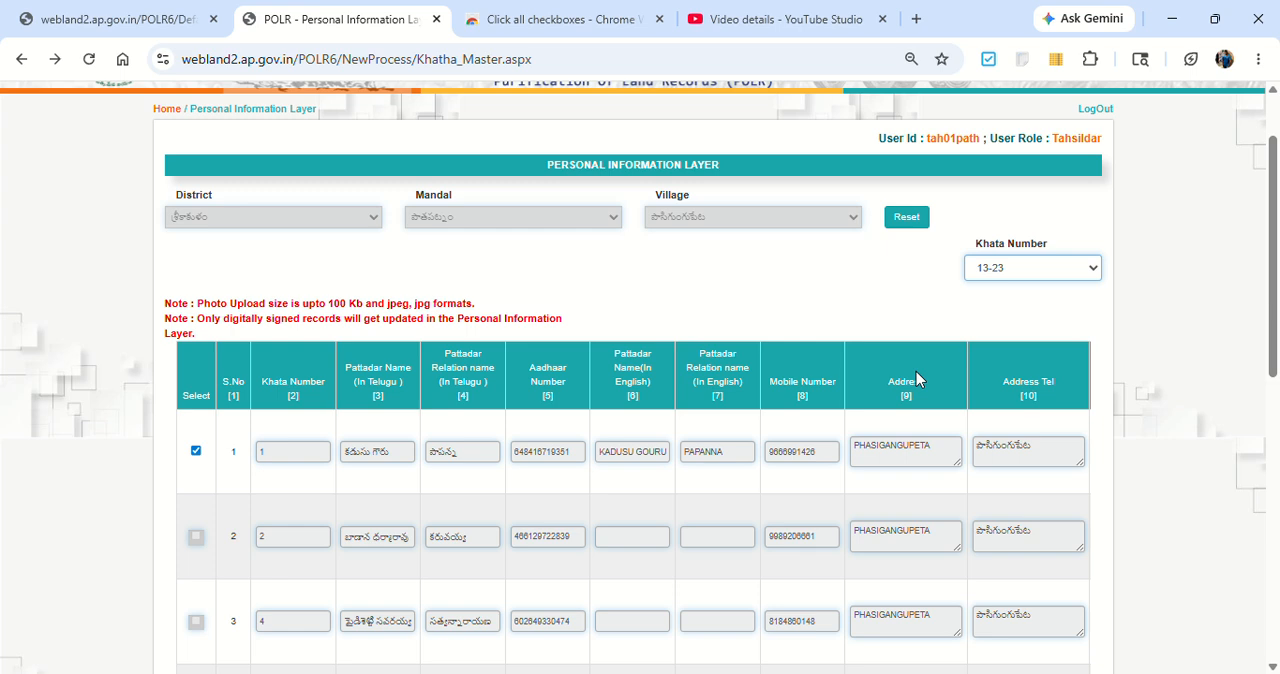
Step: Open the browser developer tools on the Personal Information Layer page and show the Console
{"action": "key", "text": "F12"}
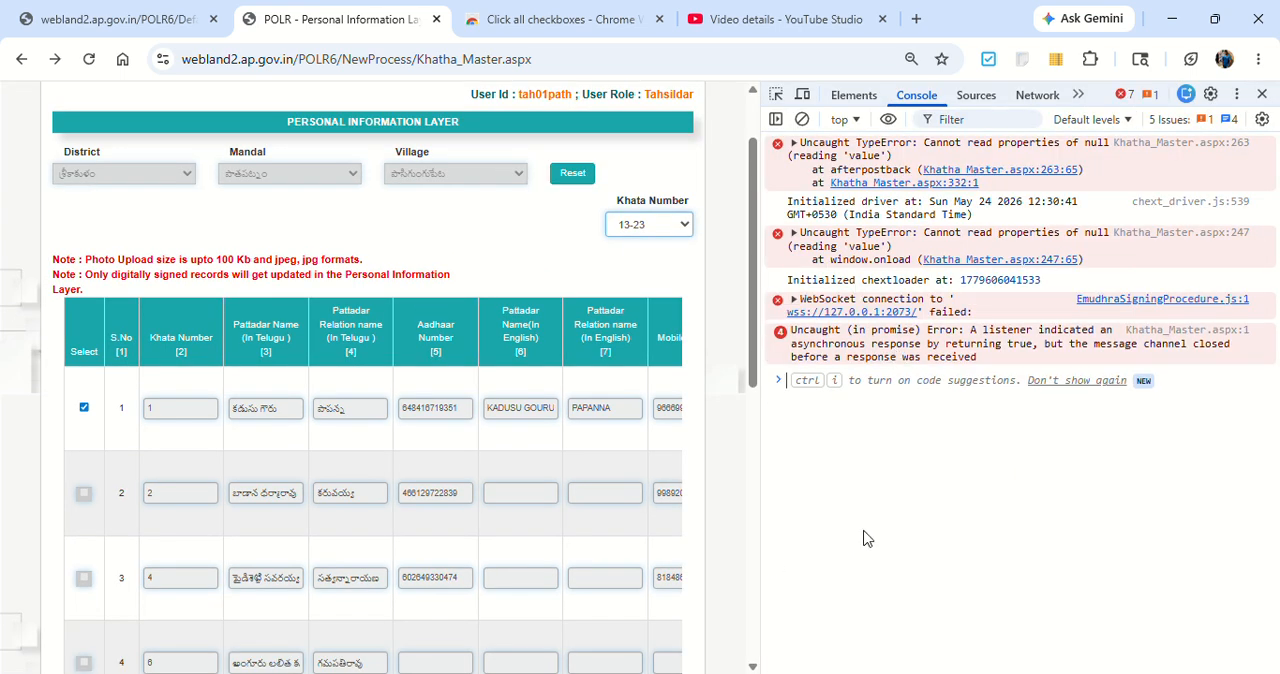
{"action": "left_click", "coordinate": [856, 97]}
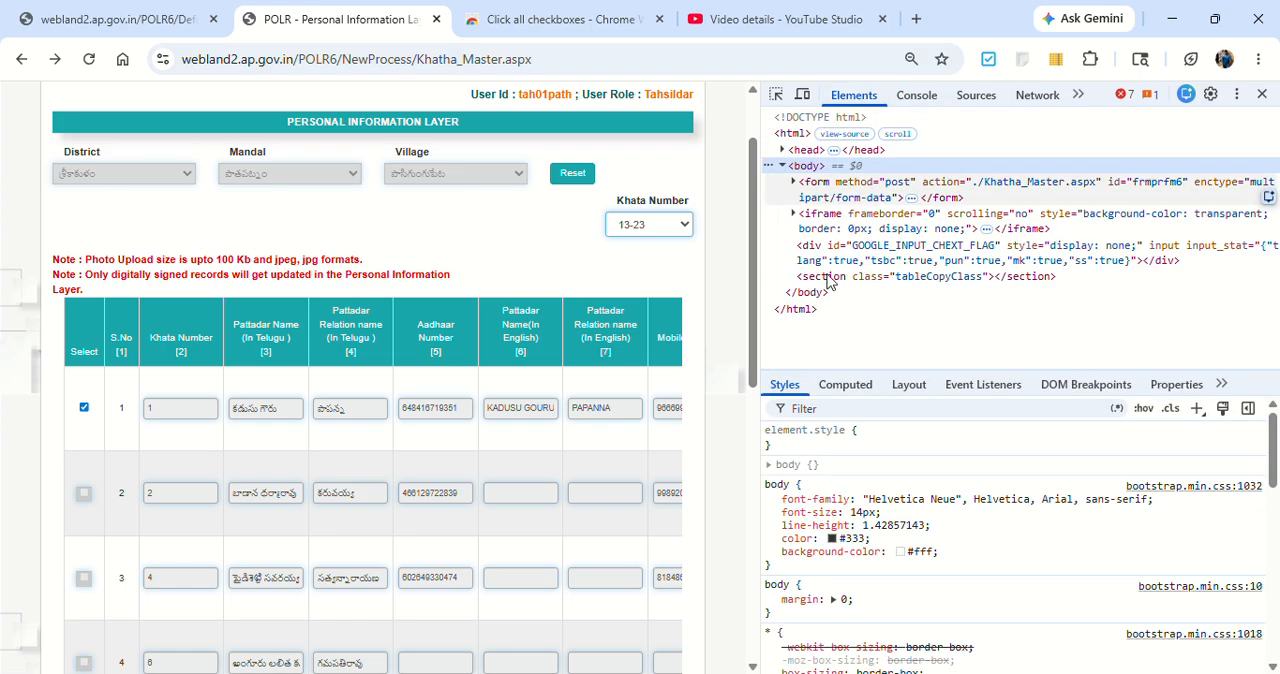
{"action": "left_click", "coordinate": [917, 98]}
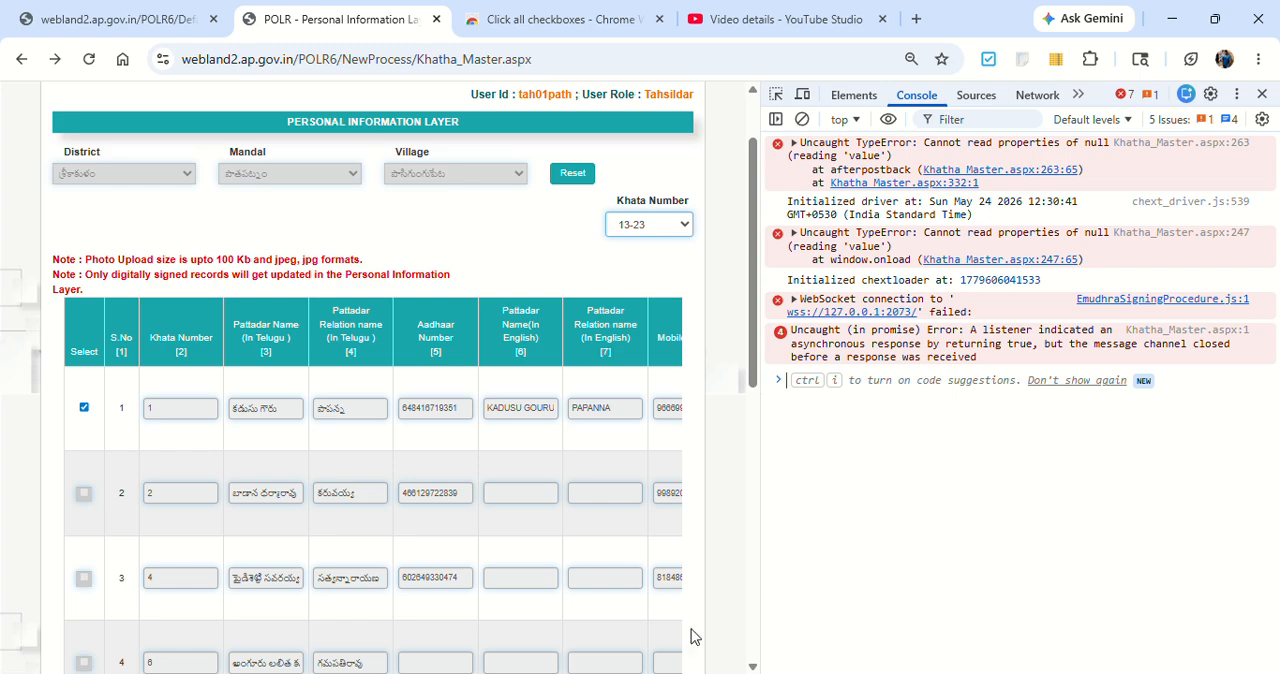
Step: Switch to Telegram and locate the May 20 table-copying script in Saved Messages
{"action": "left_click", "coordinate": [452, 673]}
{"action": "scroll", "coordinate": [465, 469], "scroll_direction": "down", "scroll_amount": 2}
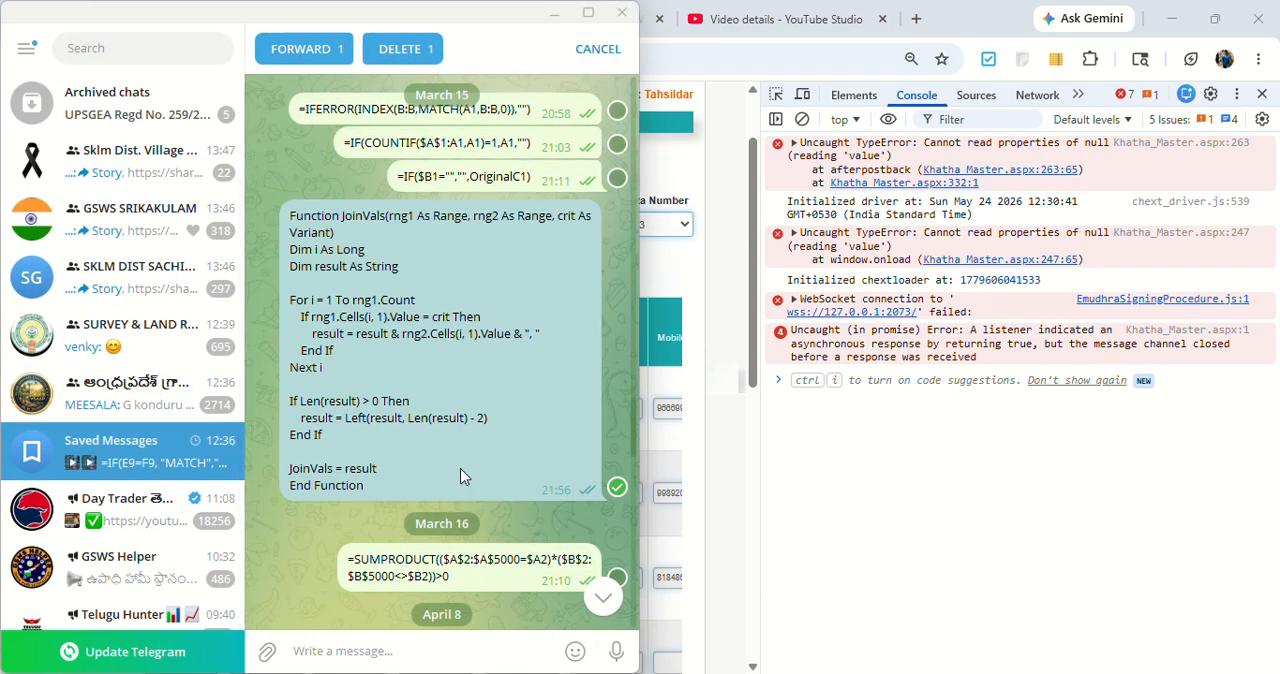
{"action": "scroll", "coordinate": [465, 476], "scroll_direction": "down", "scroll_amount": 5}
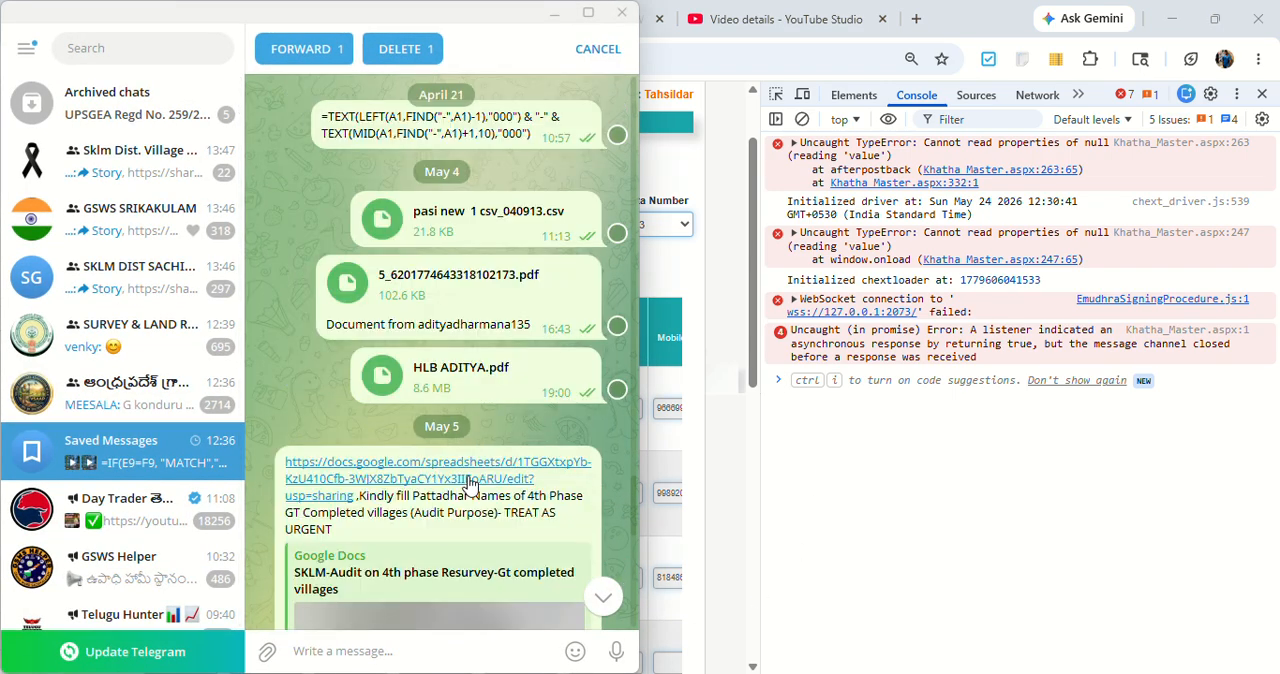
{"action": "scroll", "coordinate": [468, 484], "scroll_direction": "down", "scroll_amount": 8}
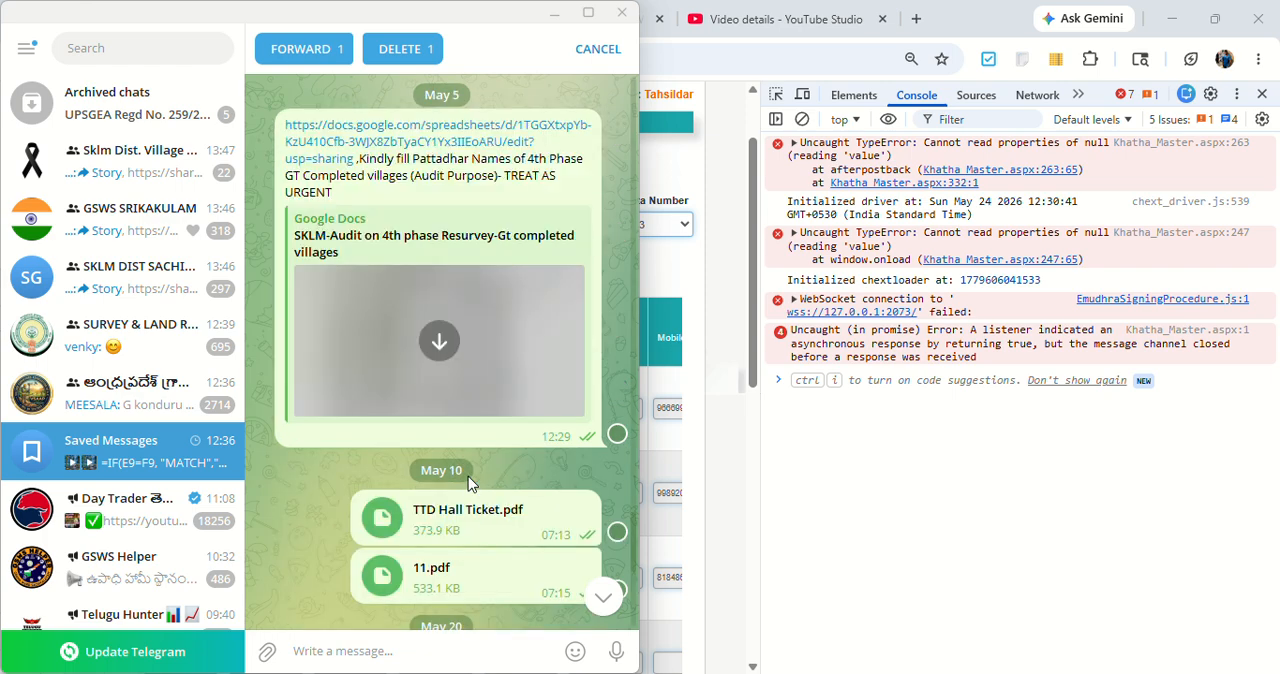
Step: Try to paste the selected Telegram messages into the browser console, undoing the paste
{"action": "left_click", "coordinate": [385, 342]}
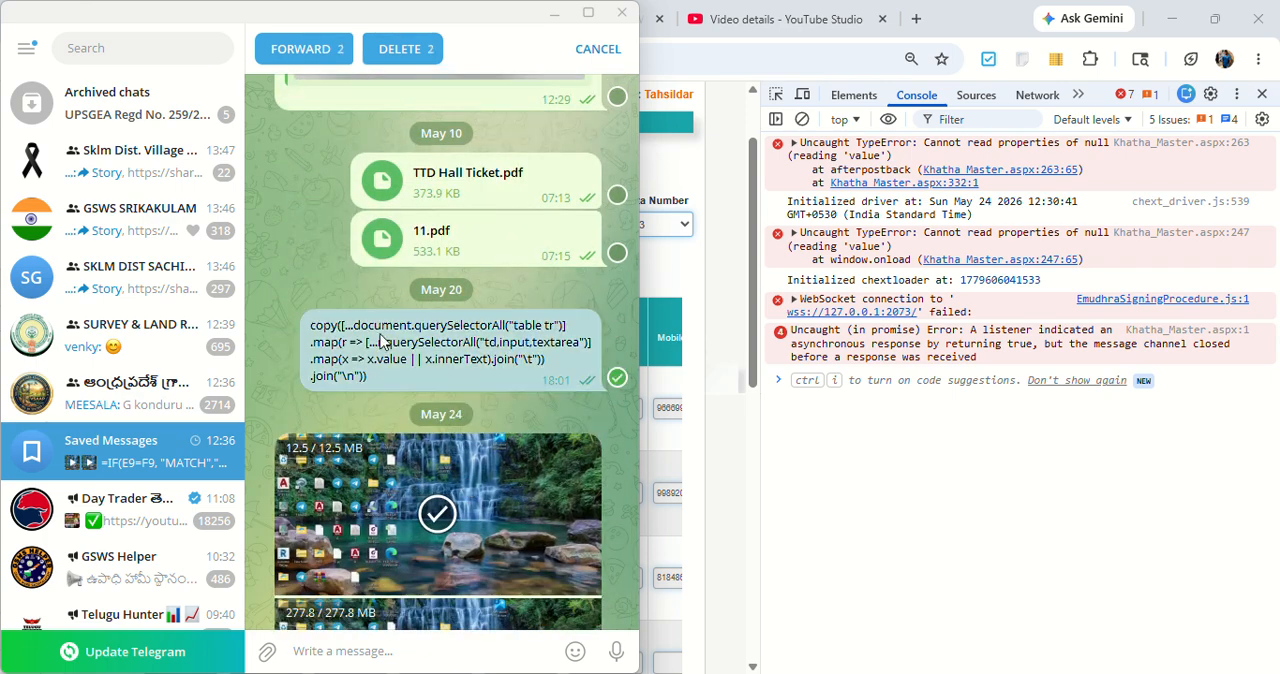
{"action": "left_click", "coordinate": [855, 478]}
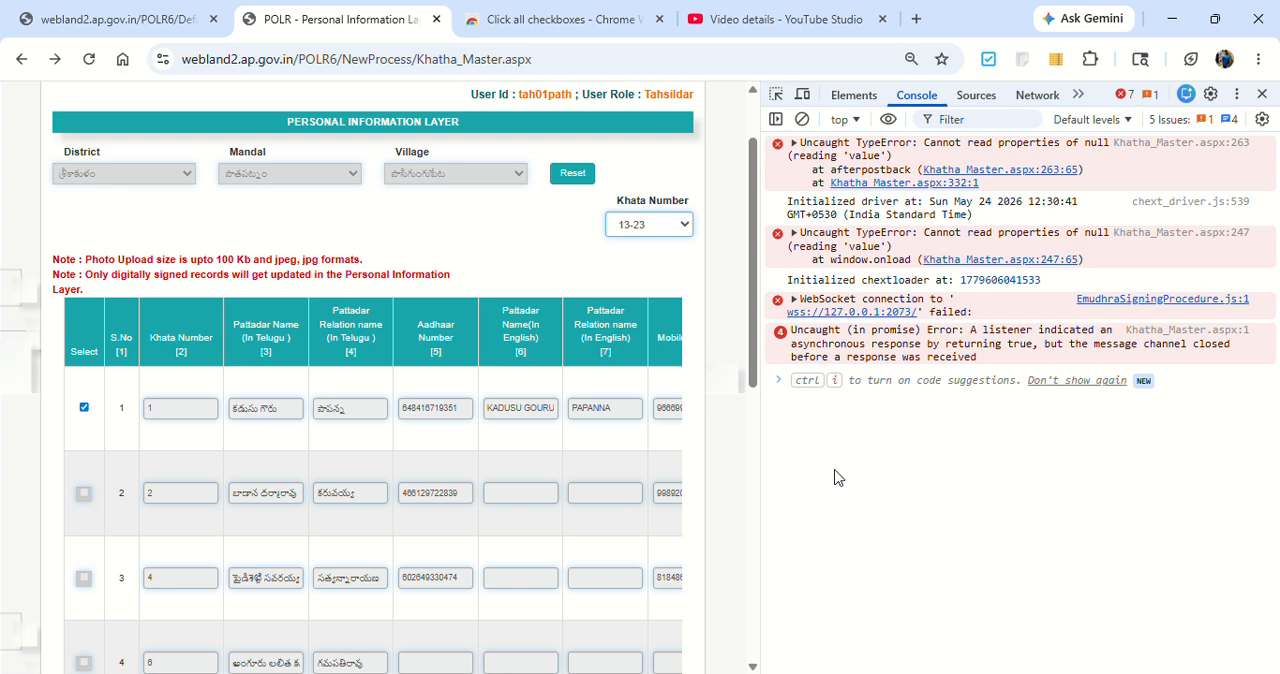
{"action": "type", "text": "[15/03/2026 21:55] Aditya Dharmana: Function JoinVals(rng1 As Range, rng2 As Range, crit As Variant) Dim i As Long Dim result As String  For i = 1 To rng1.Count     If rng1.Cells(i, 1).Value = crit Then         result = result & rng2.Cells(i, 1).Value & \", \"     End If Next i  If Len(result) > 0 Then     result = Left(result, Len(result) - 2) End If  JoinVals = result End Function [20/05/2026 18:01] Aditya Dharmana: copy([...document.querySelectorAll(\"table tr\")] .map(r => [...r.querySelectorAll(\"td,input,textarea\")] .map(x => x.value || x.innerText).join(\"\\t\")) .join(\"\\n\"))"}
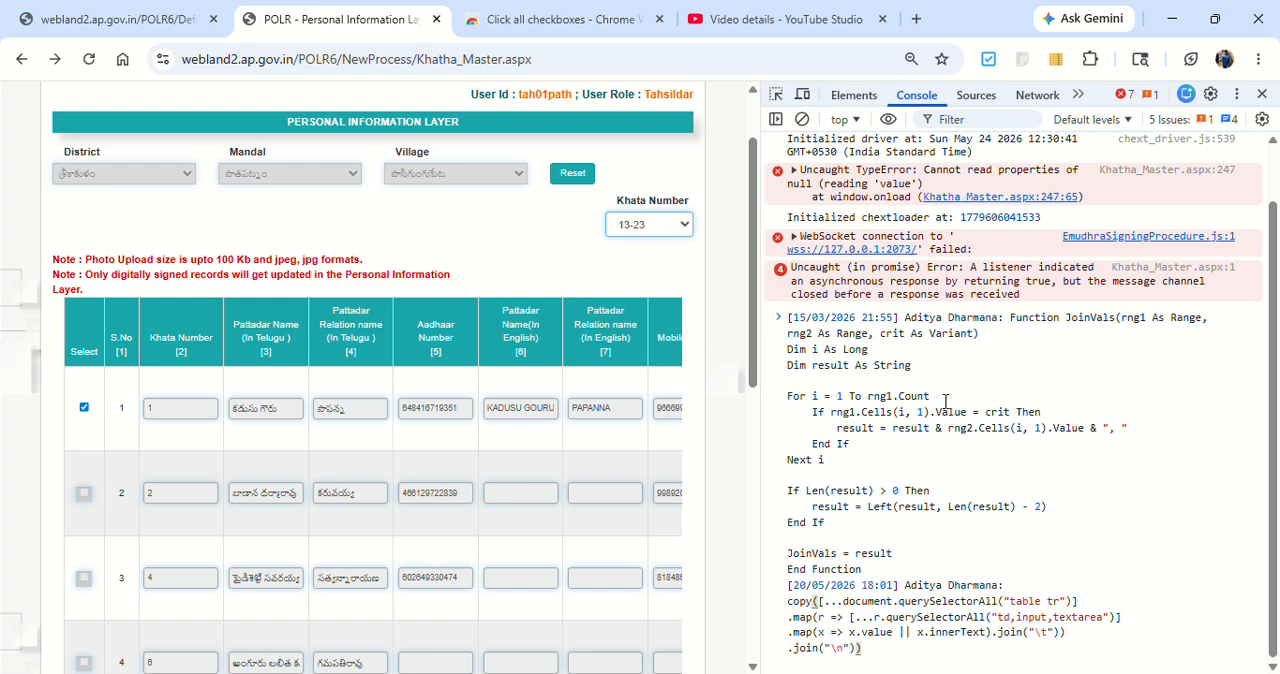
{"action": "key", "text": "ctrl+z"}
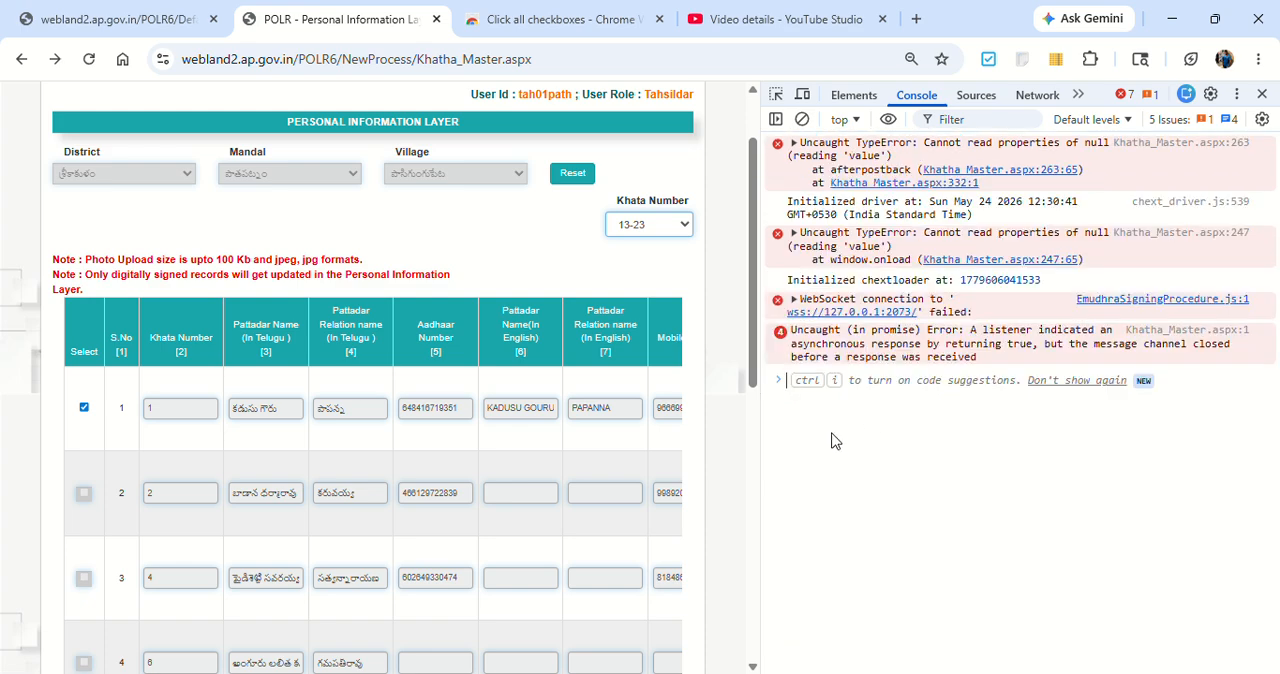
Step: Return to Telegram, clear the message selection and copy only the text of the copy([...document.querySelectorAll("table tr")] script
{"action": "key", "text": "alt+Tab"}
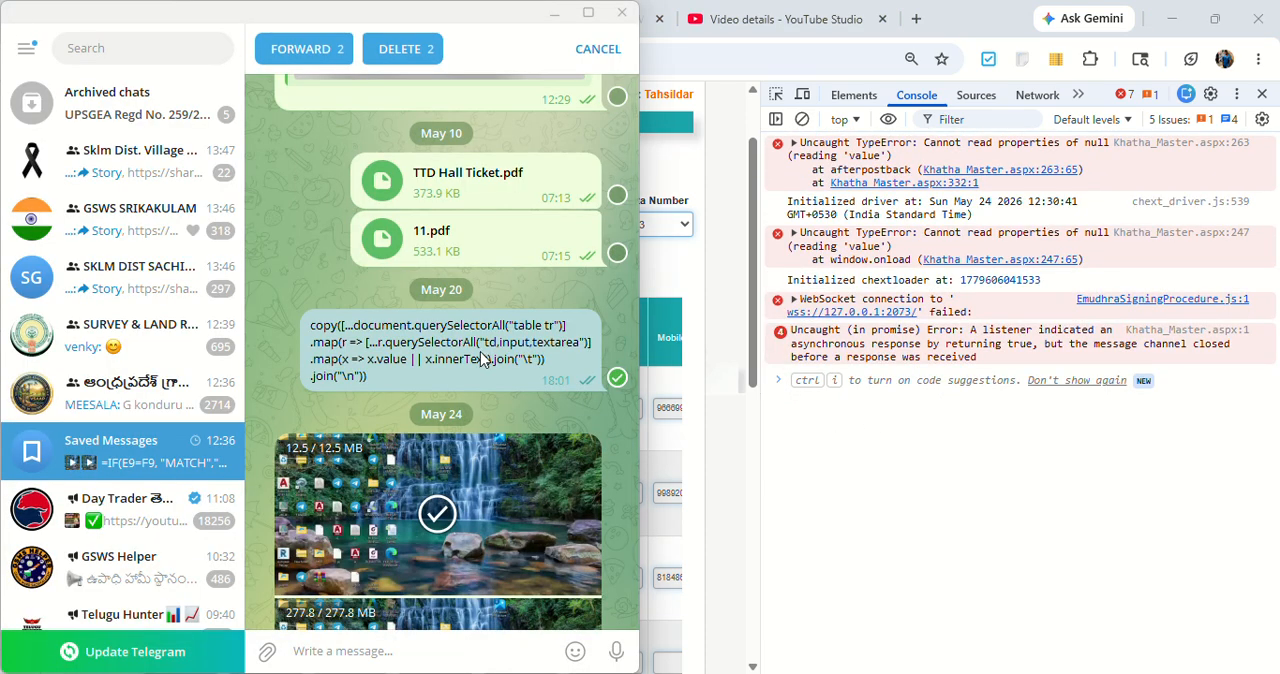
{"action": "key", "text": "Escape"}
{"action": "double_click", "coordinate": [481, 360]}
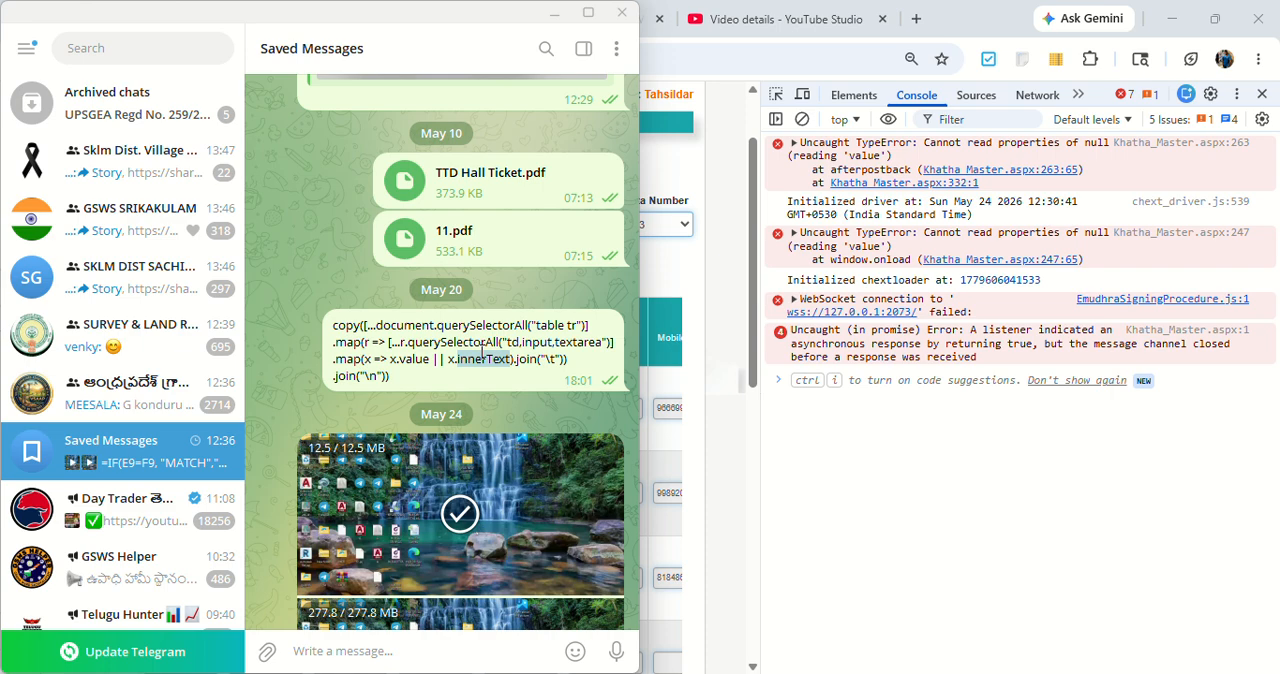
{"action": "left_click", "coordinate": [482, 352]}
{"action": "double_click", "coordinate": [510, 382]}
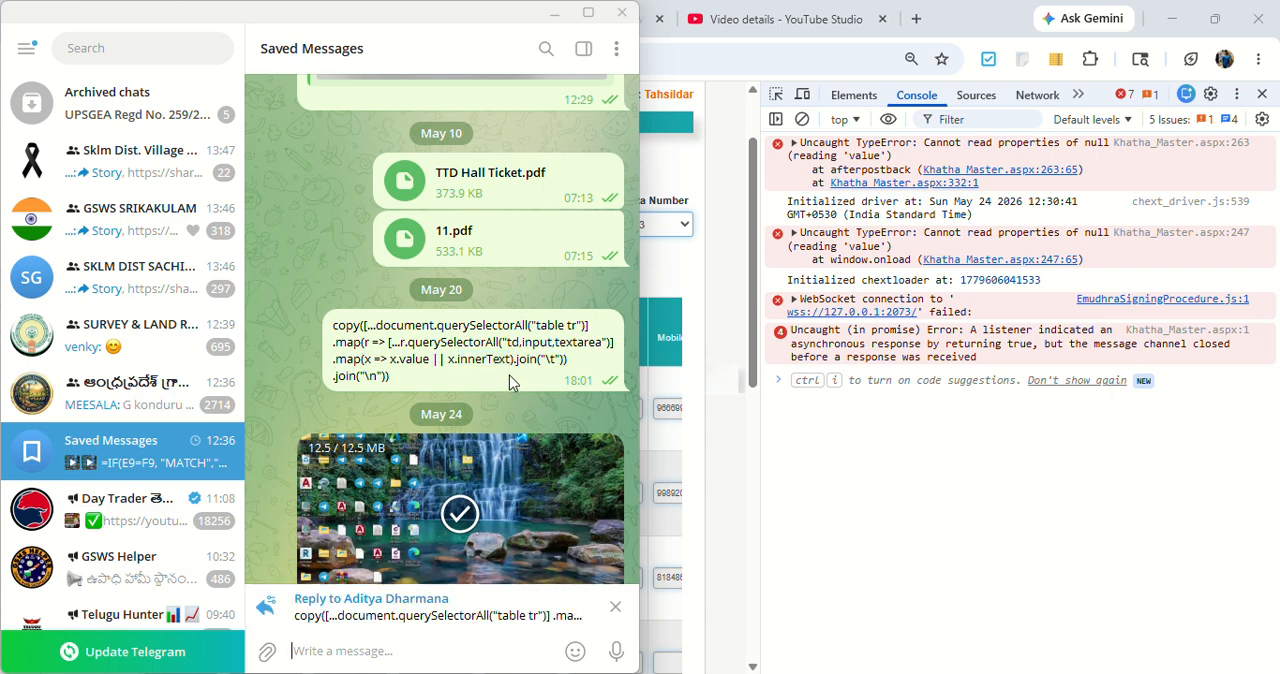
{"action": "left_click", "coordinate": [614, 607]}
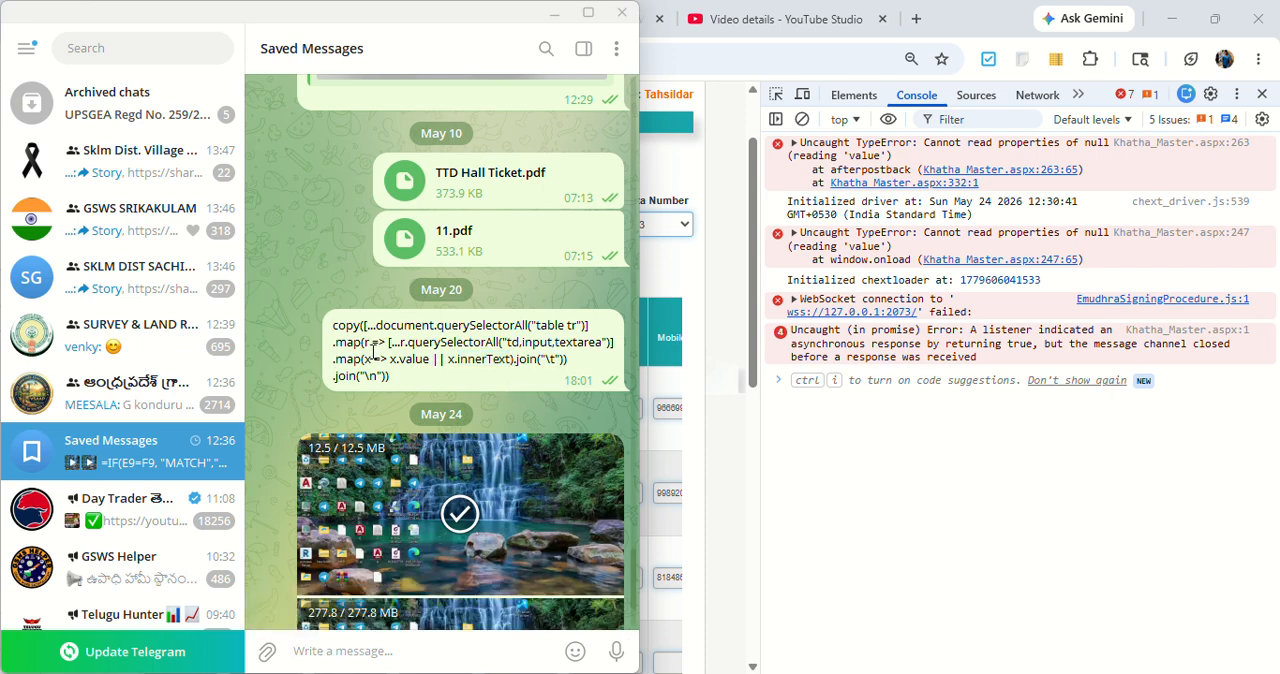
{"action": "left_click_drag", "start_coordinate": [390, 372], "coordinate": [341, 314]}
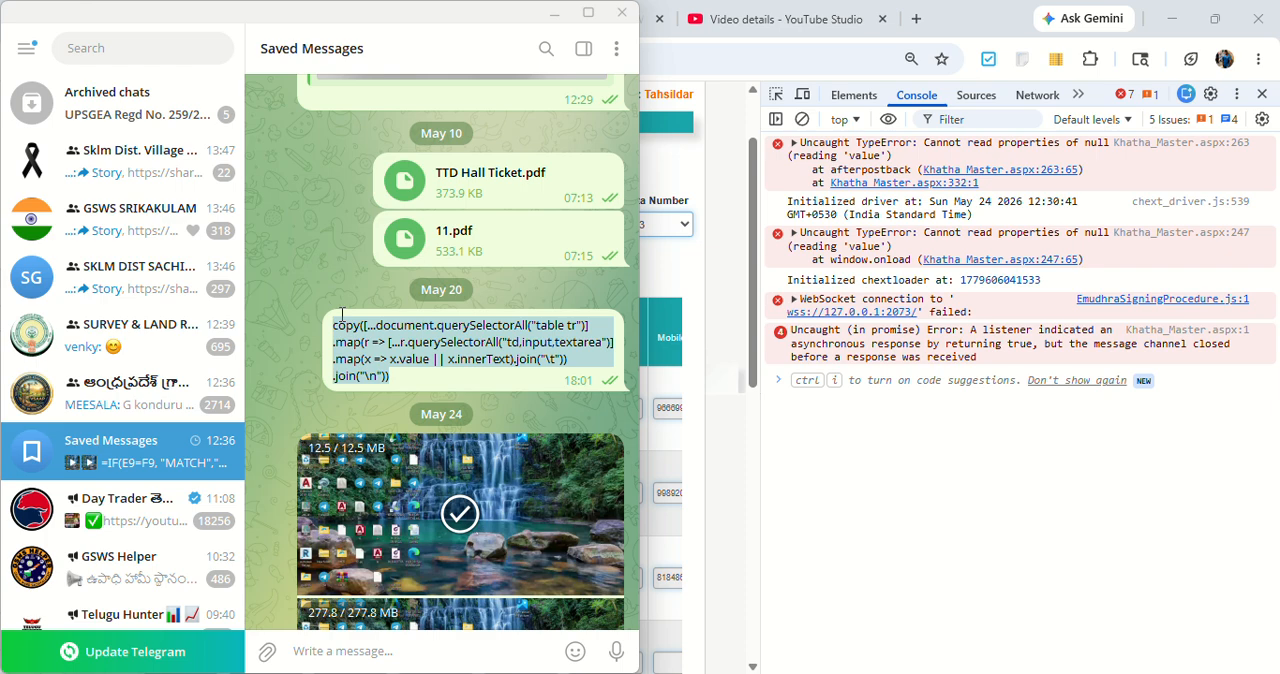
{"action": "key", "text": "ctrl+c"}
Step: Paste the table-copying script into the Chrome console and run it
{"action": "left_click", "coordinate": [926, 460]}
{"action": "key", "text": "ctrl+v"}
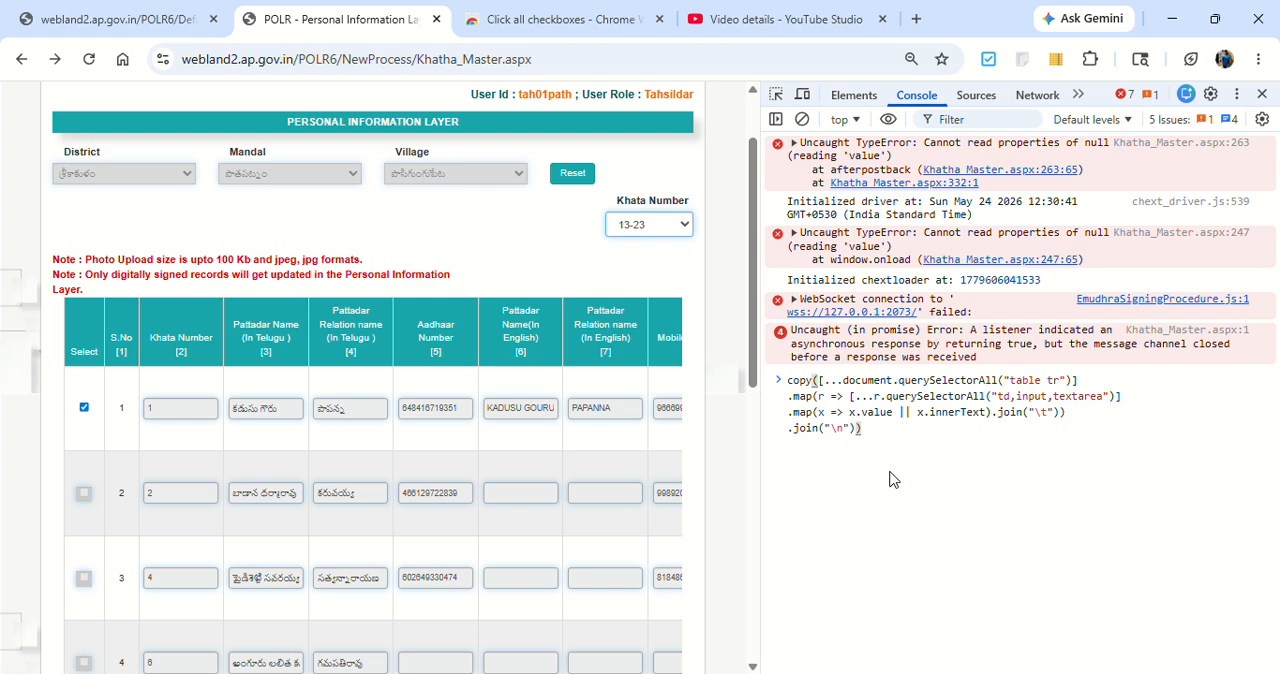
{"action": "key", "text": "Return"}
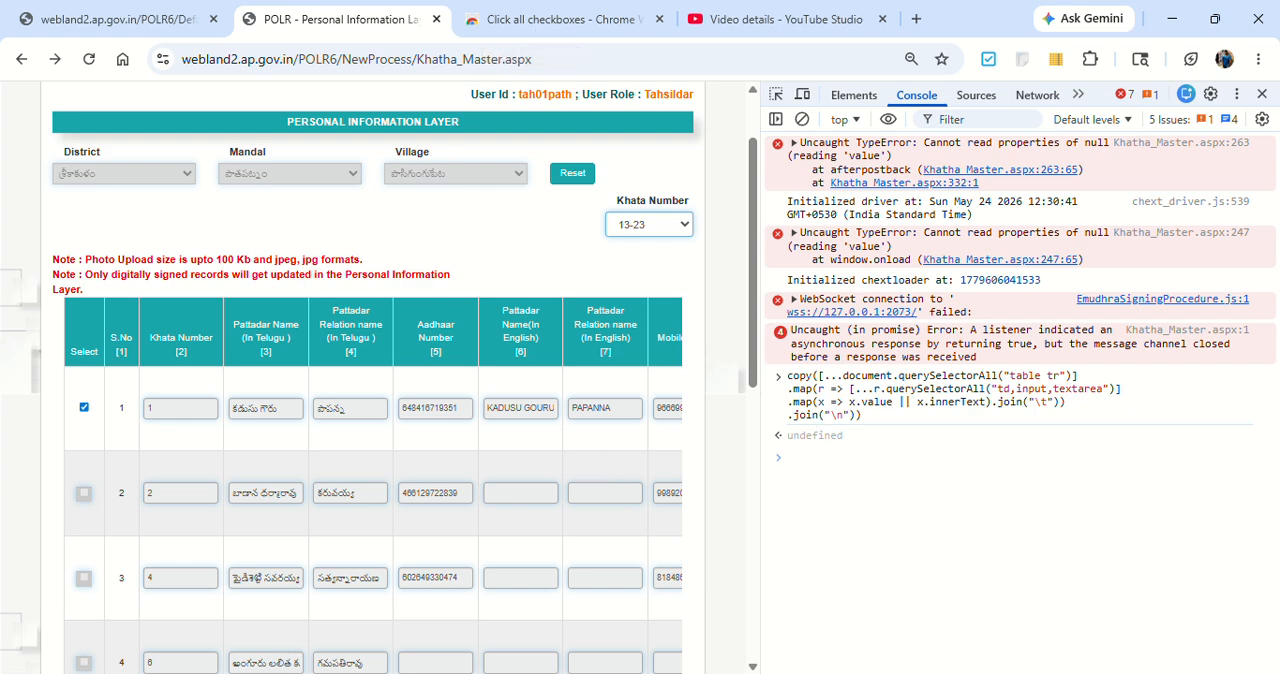
Step: Switch to the Book1 workbook in Excel and paste the copied table data into Sheet2 at cell A1
{"action": "mouse_move", "coordinate": [690, 673]}
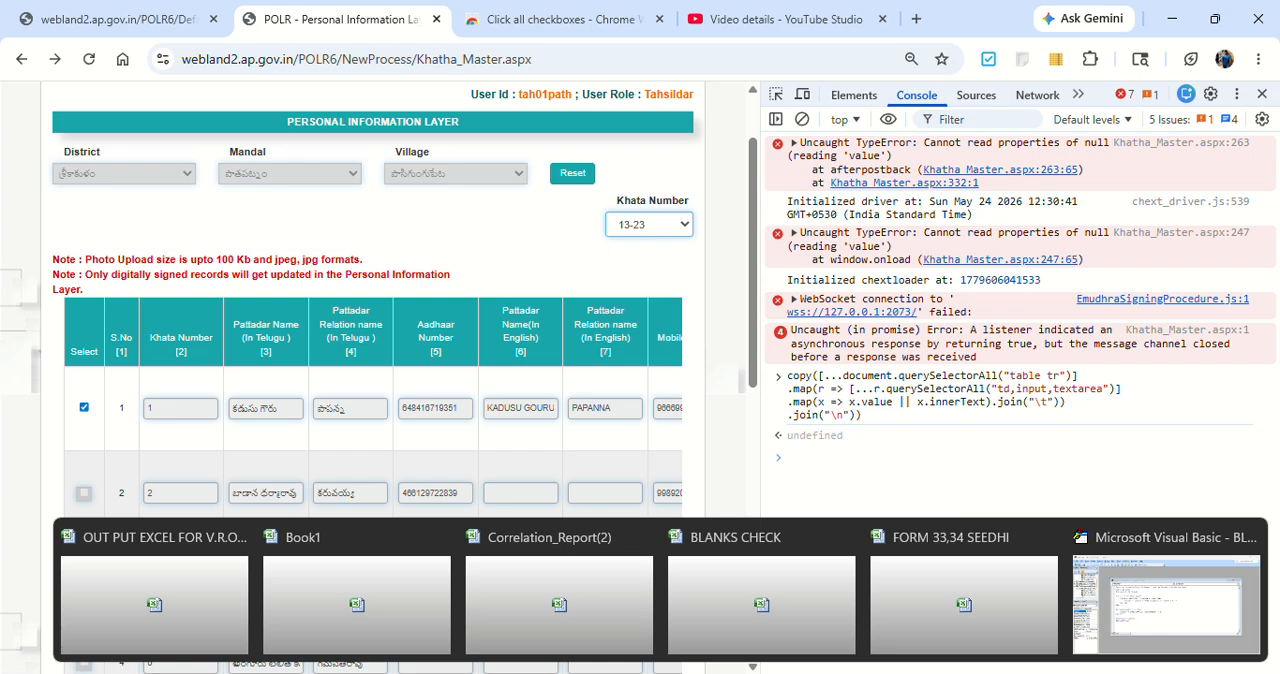
{"action": "left_click", "coordinate": [240, 600]}
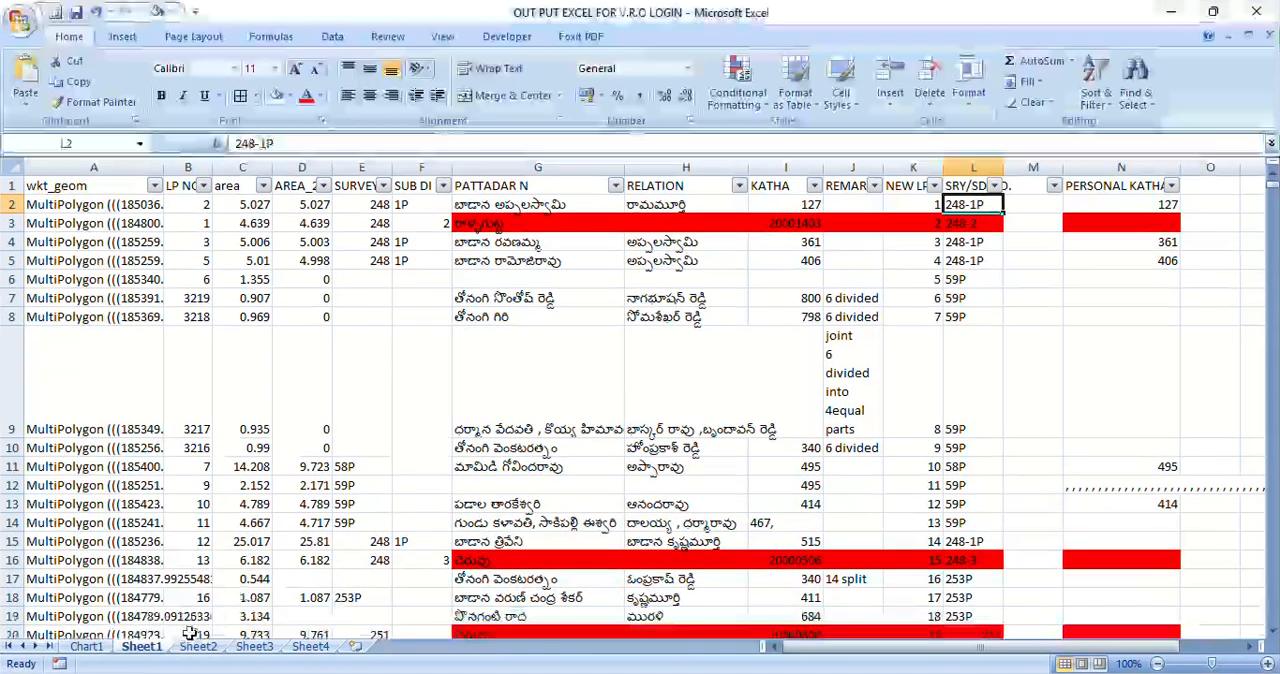
{"action": "mouse_move", "coordinate": [690, 673]}
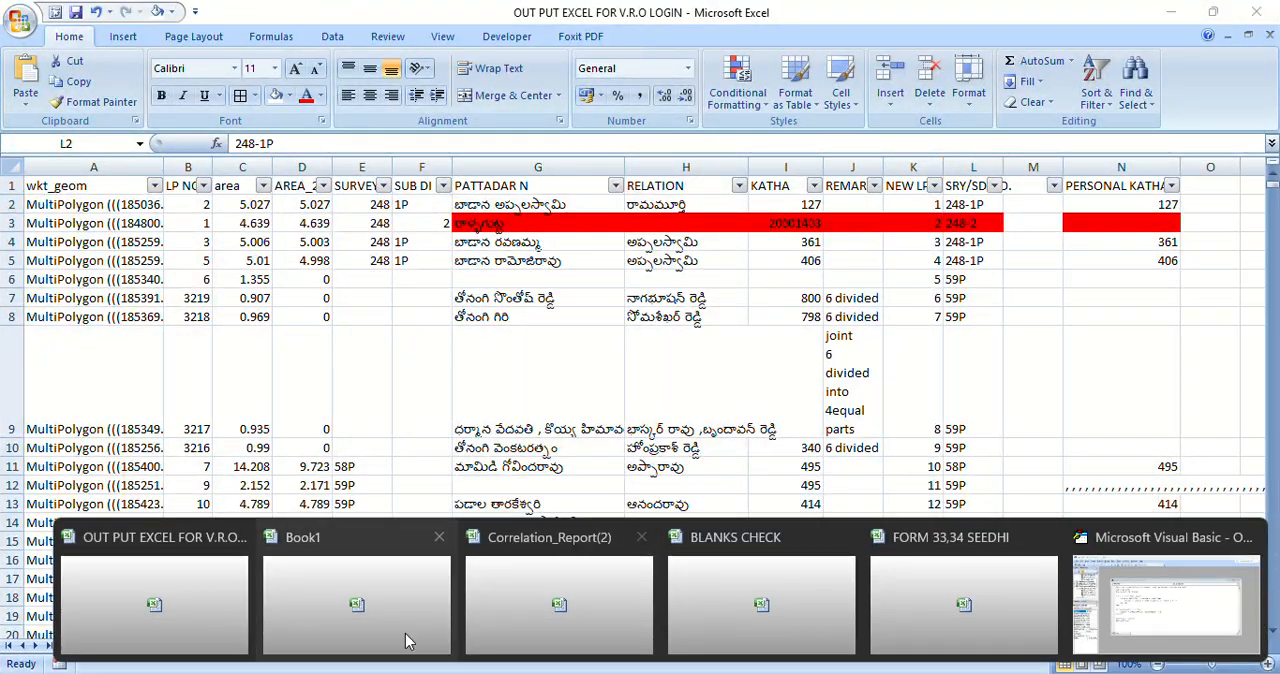
{"action": "left_click", "coordinate": [342, 608]}
{"action": "left_click", "coordinate": [130, 646]}
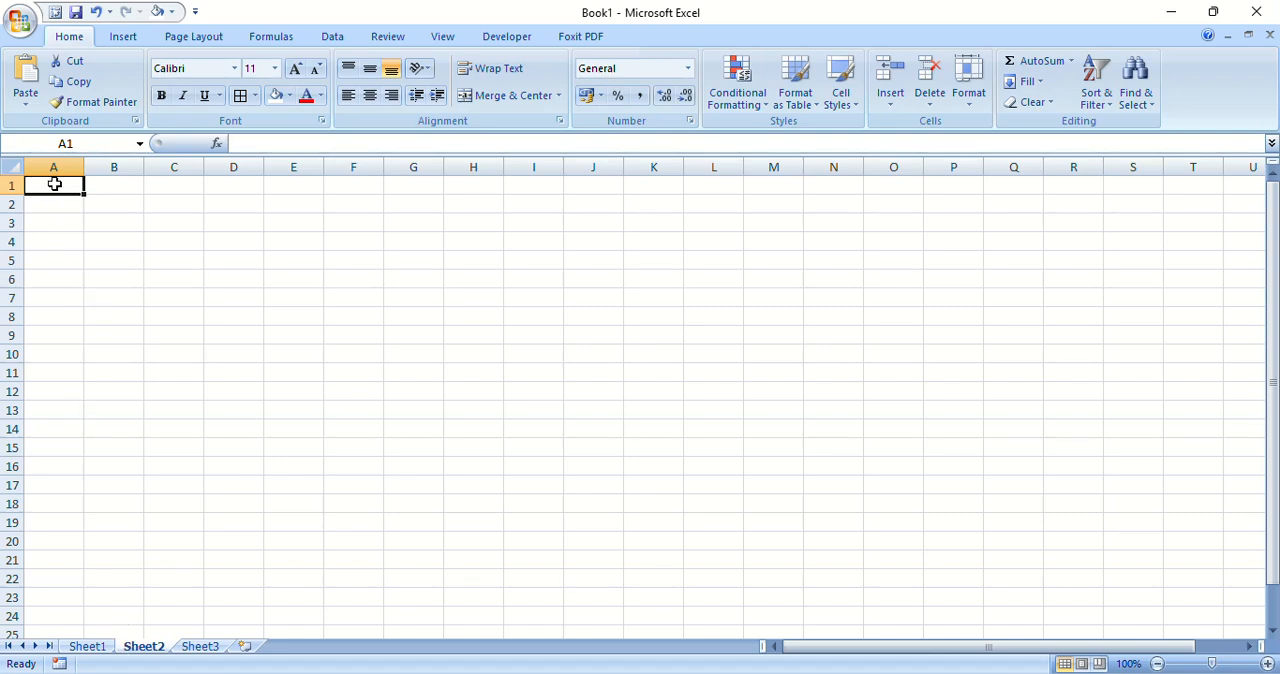
{"action": "key", "text": "ctrl+v"}
Step: Examine the pasted rows in Sheet2 from the first record through the end of the data
{"action": "scroll", "coordinate": [486, 351], "scroll_direction": "down", "scroll_amount": 1}
{"action": "scroll", "coordinate": [486, 351], "scroll_direction": "down", "scroll_amount": 20}
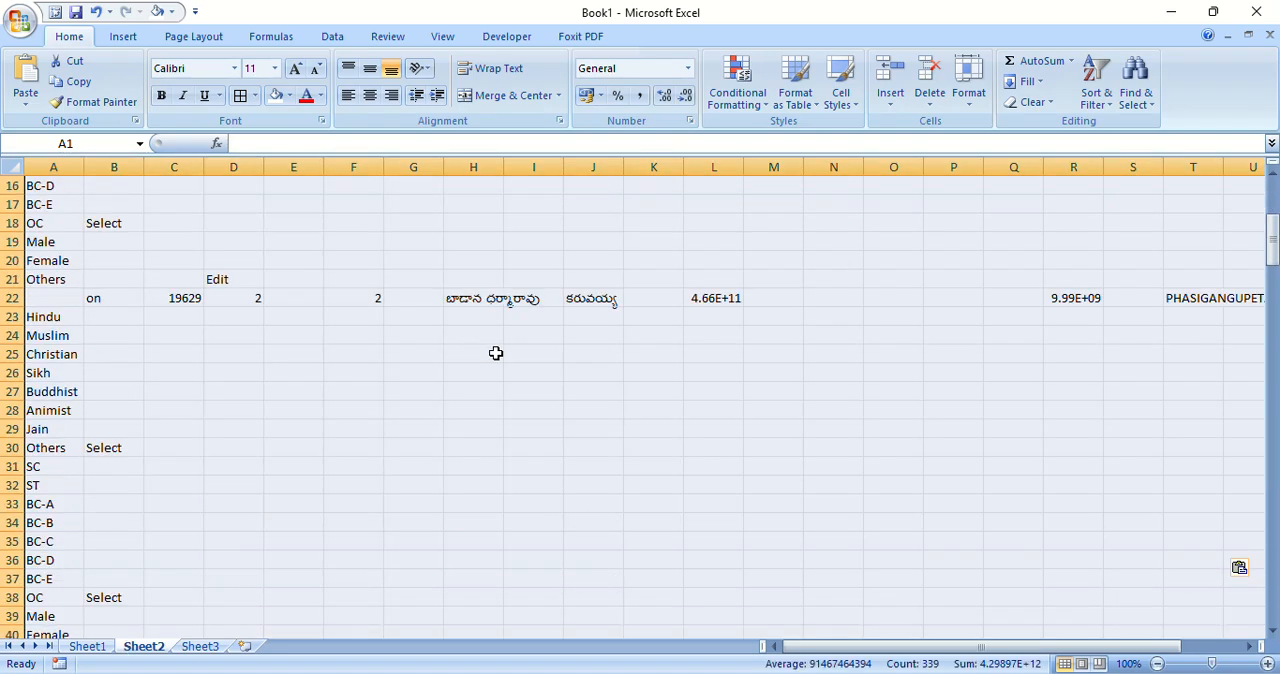
{"action": "scroll", "coordinate": [504, 381], "scroll_direction": "down", "scroll_amount": 13}
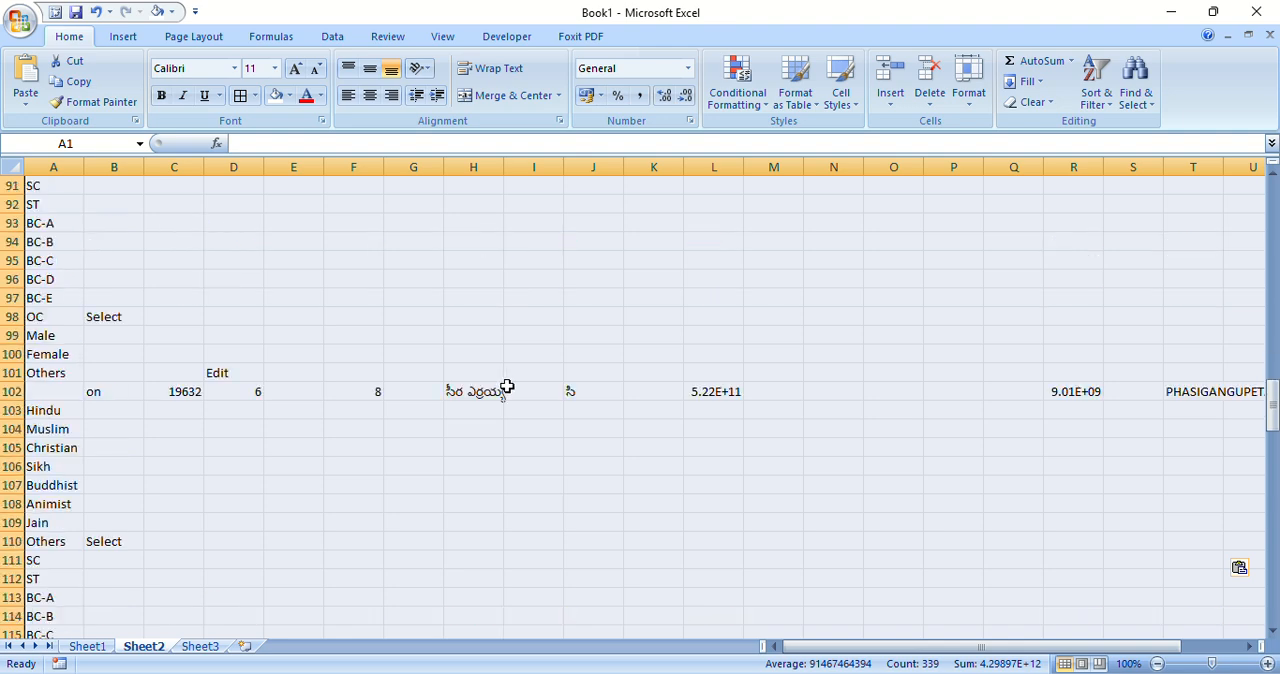
{"action": "scroll", "coordinate": [510, 388], "scroll_direction": "down", "scroll_amount": 20}
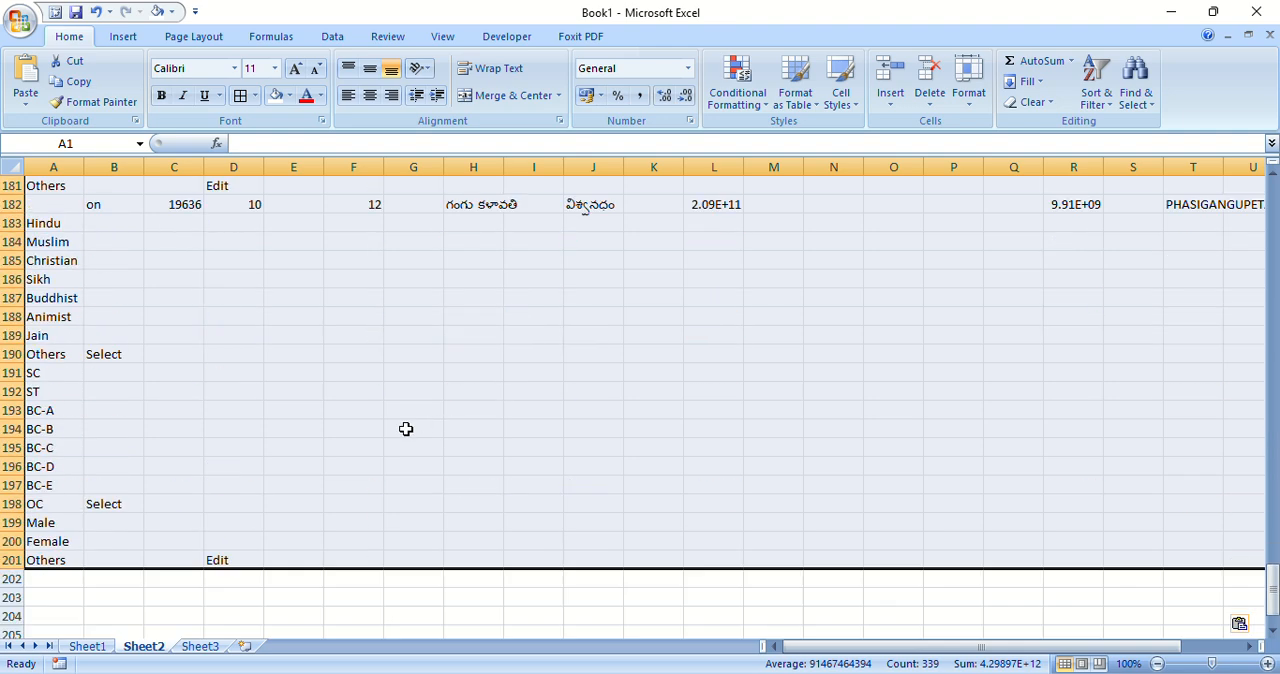
{"action": "left_click", "coordinate": [55, 298]}
{"action": "left_click", "coordinate": [46, 338]}
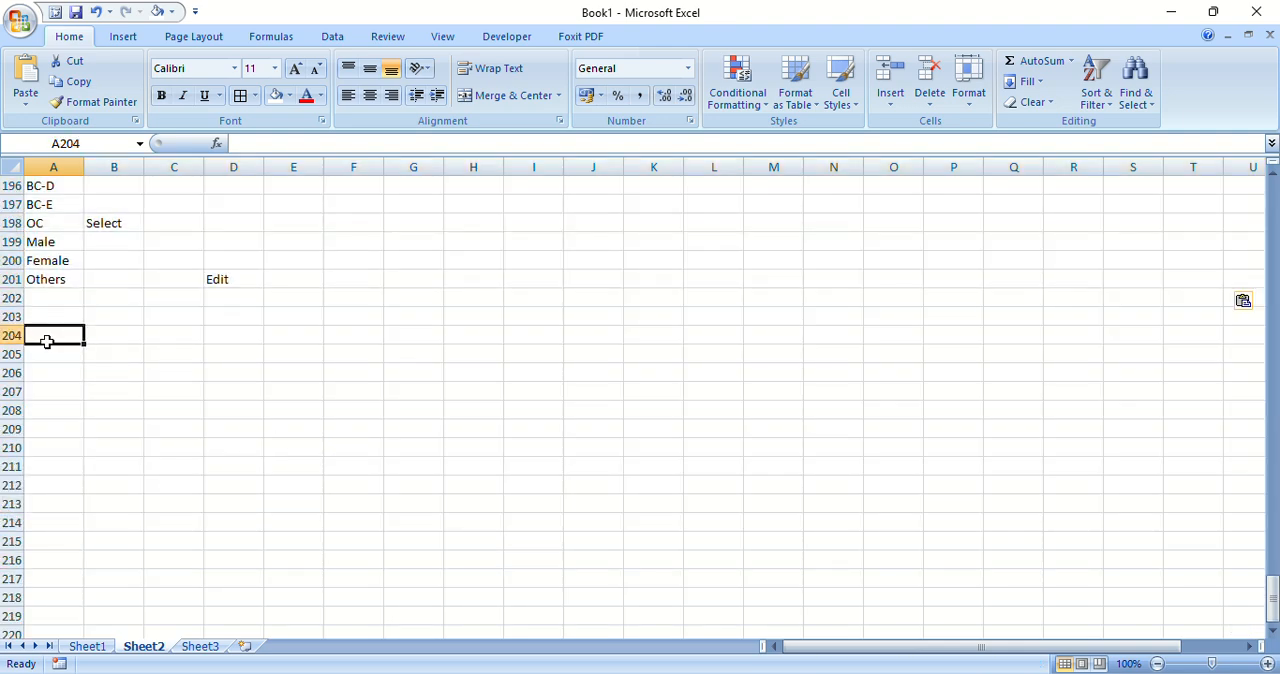
{"action": "left_click", "coordinate": [58, 404]}
{"action": "left_click_drag", "start_coordinate": [1273, 600], "coordinate": [1236, 173]}
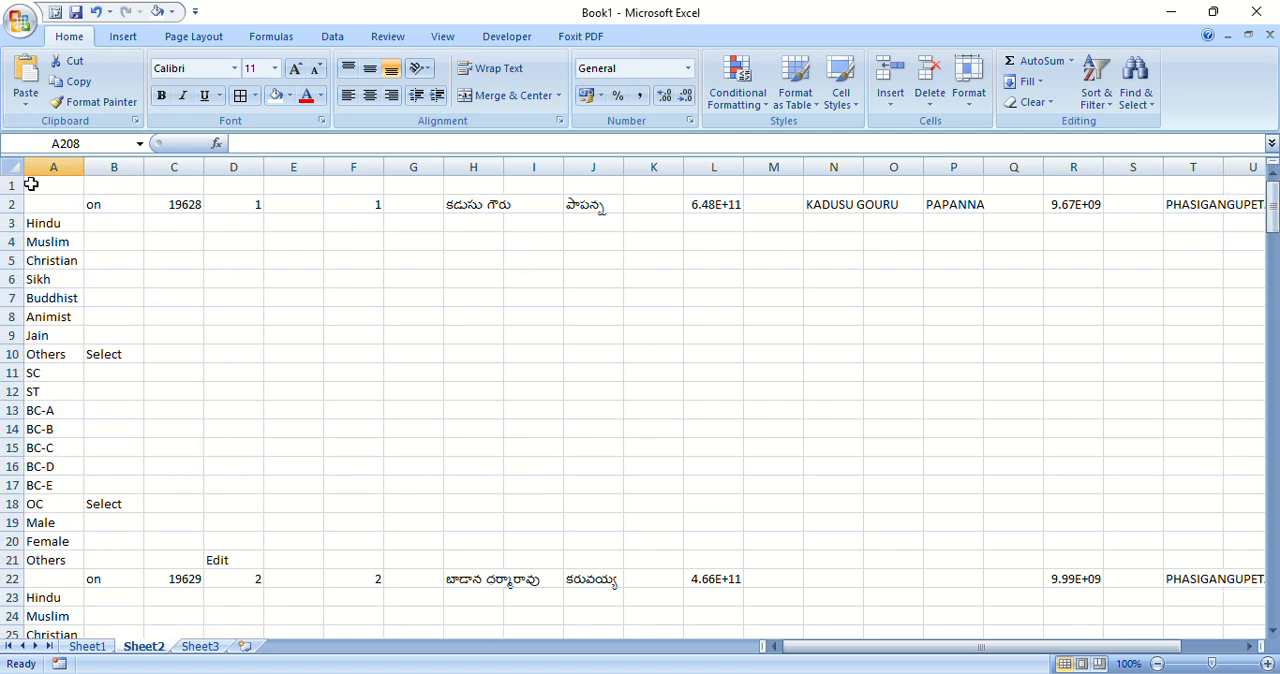
{"action": "left_click", "coordinate": [381, 201]}
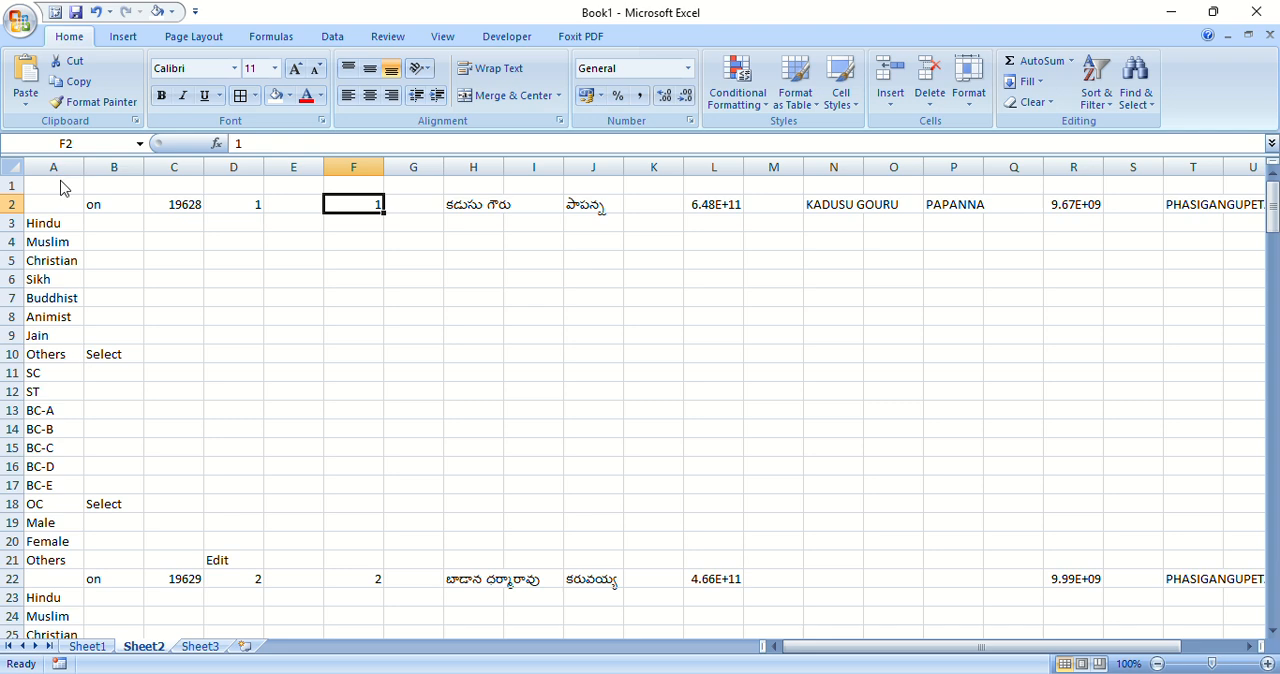
Step: Turn on filtering for row 1 of Sheet2
{"action": "left_click", "coordinate": [350, 182]}
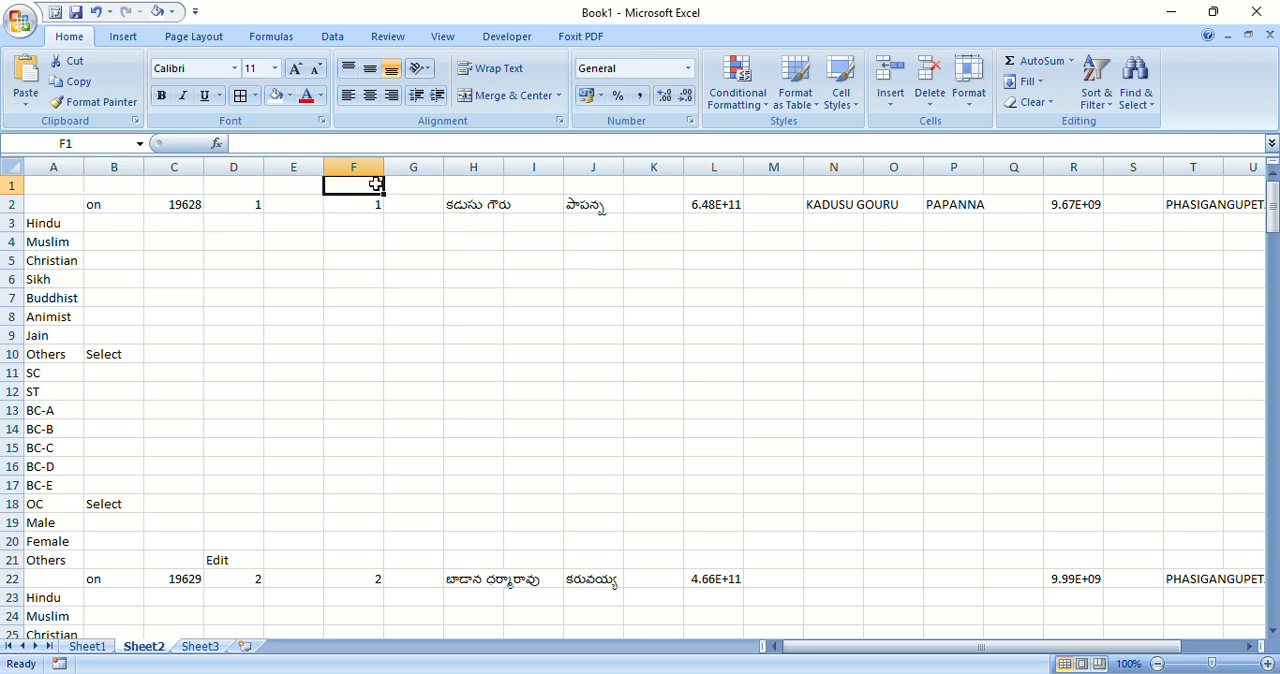
{"action": "left_click", "coordinate": [376, 202]}
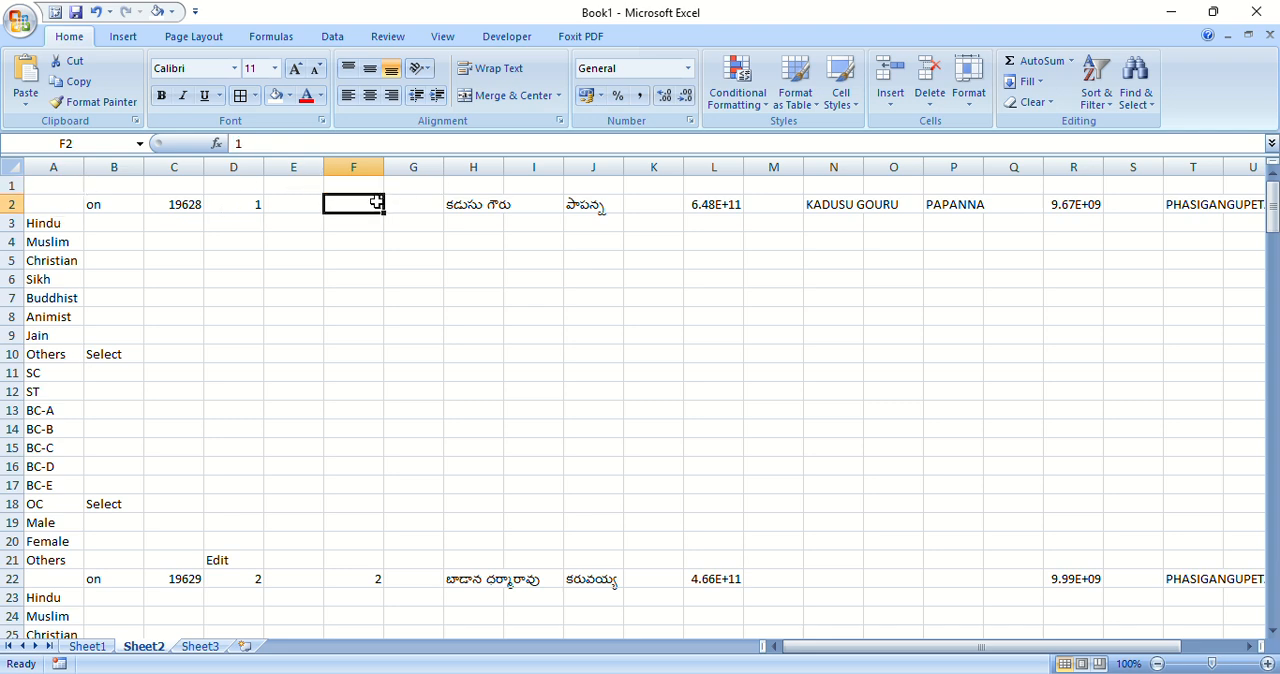
{"action": "left_click", "coordinate": [12, 185]}
{"action": "left_click", "coordinate": [1135, 88]}
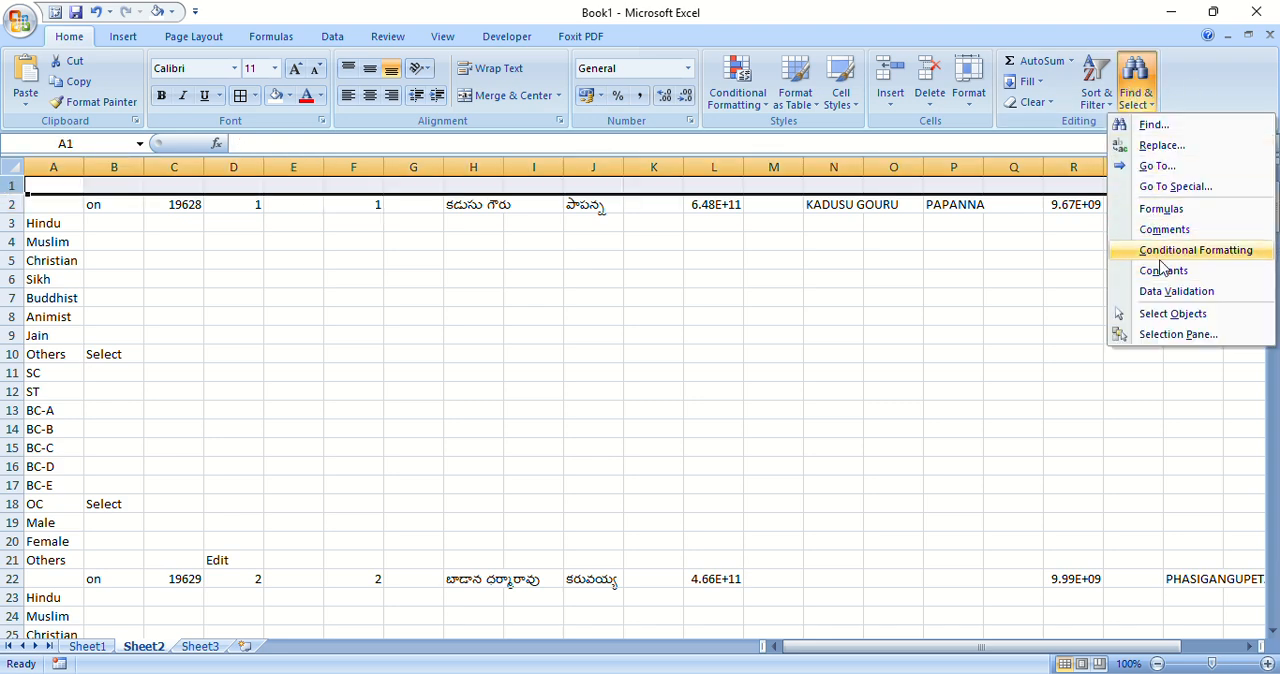
{"action": "left_click", "coordinate": [1096, 85]}
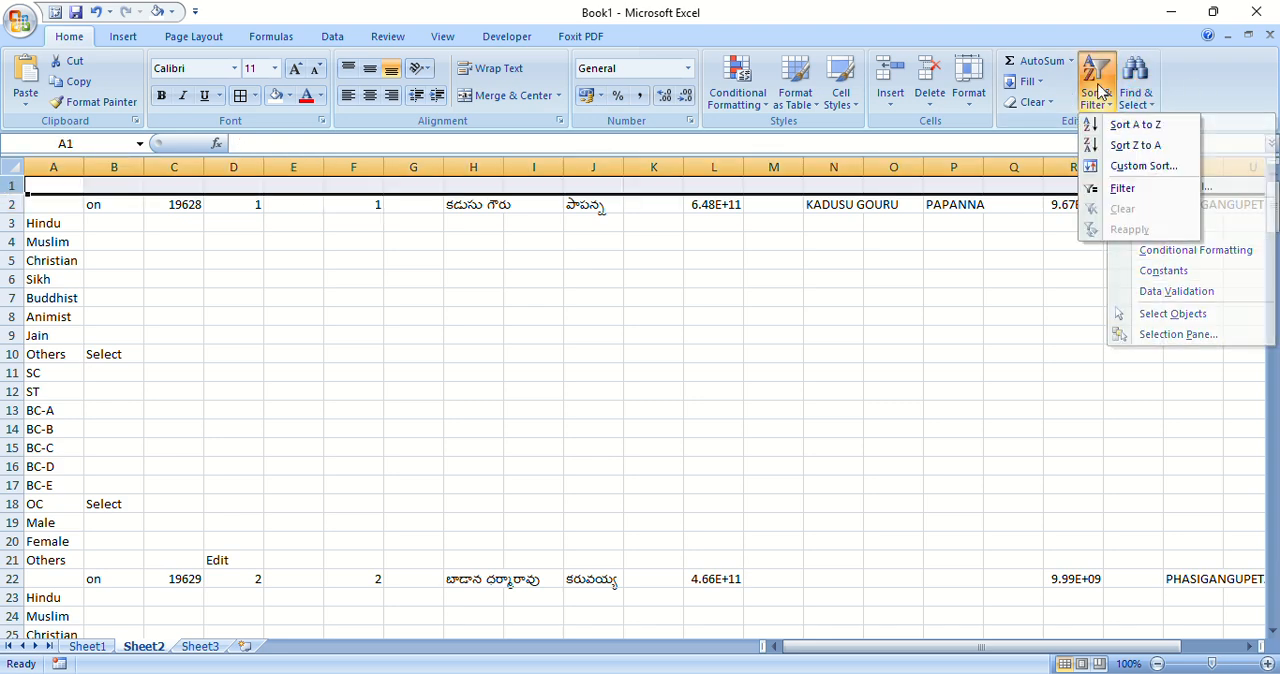
{"action": "left_click", "coordinate": [1105, 186]}
Step: Filter column F of Sheet2 to show only the rows with blank values
{"action": "left_click", "coordinate": [375, 185]}
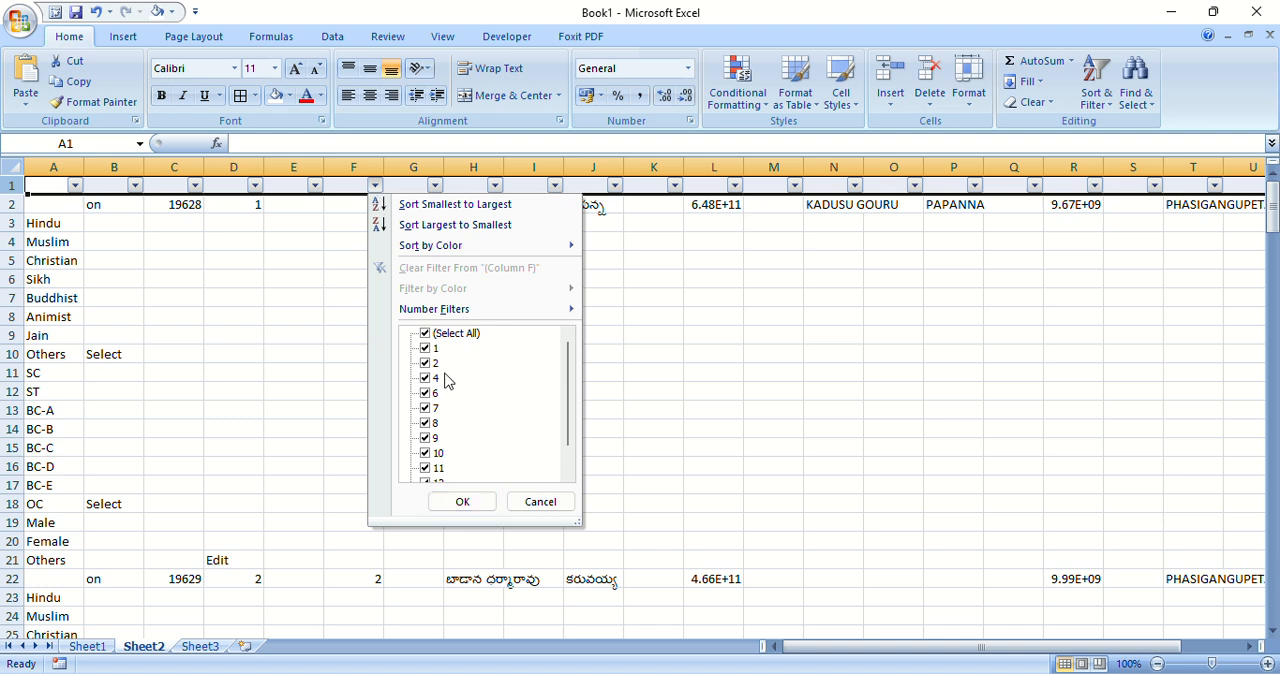
{"action": "left_click", "coordinate": [455, 335]}
{"action": "left_click_drag", "start_coordinate": [566, 362], "coordinate": [568, 465]}
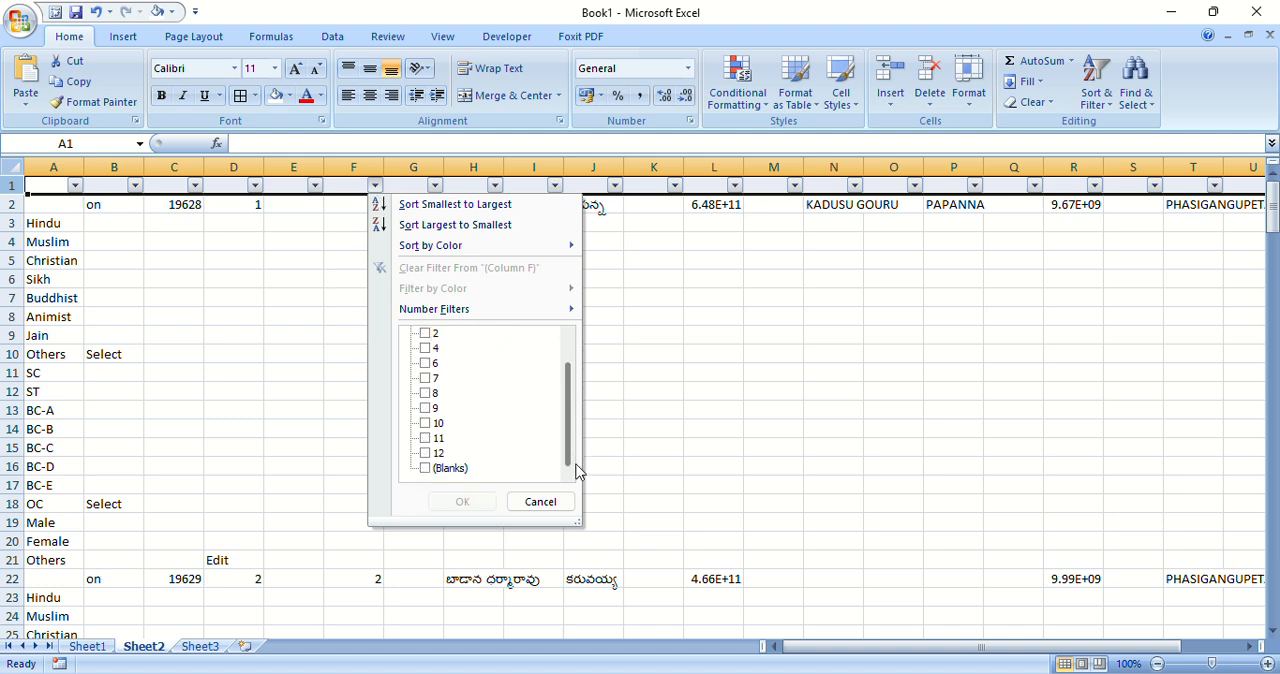
{"action": "left_click", "coordinate": [427, 468]}
{"action": "left_click", "coordinate": [462, 502]}
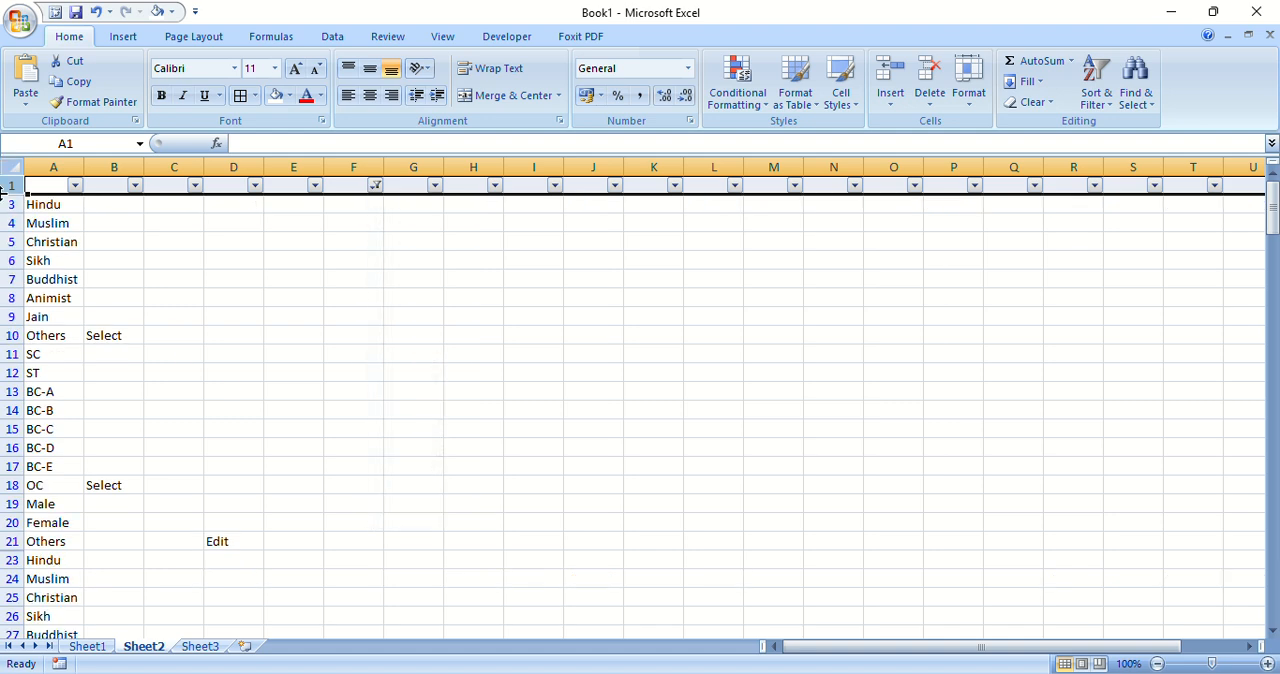
Step: Try to delete all visible filtered rows from row 3 through the end of the data
{"action": "left_click", "coordinate": [13, 208]}
{"action": "left_click", "coordinate": [214, 282]}
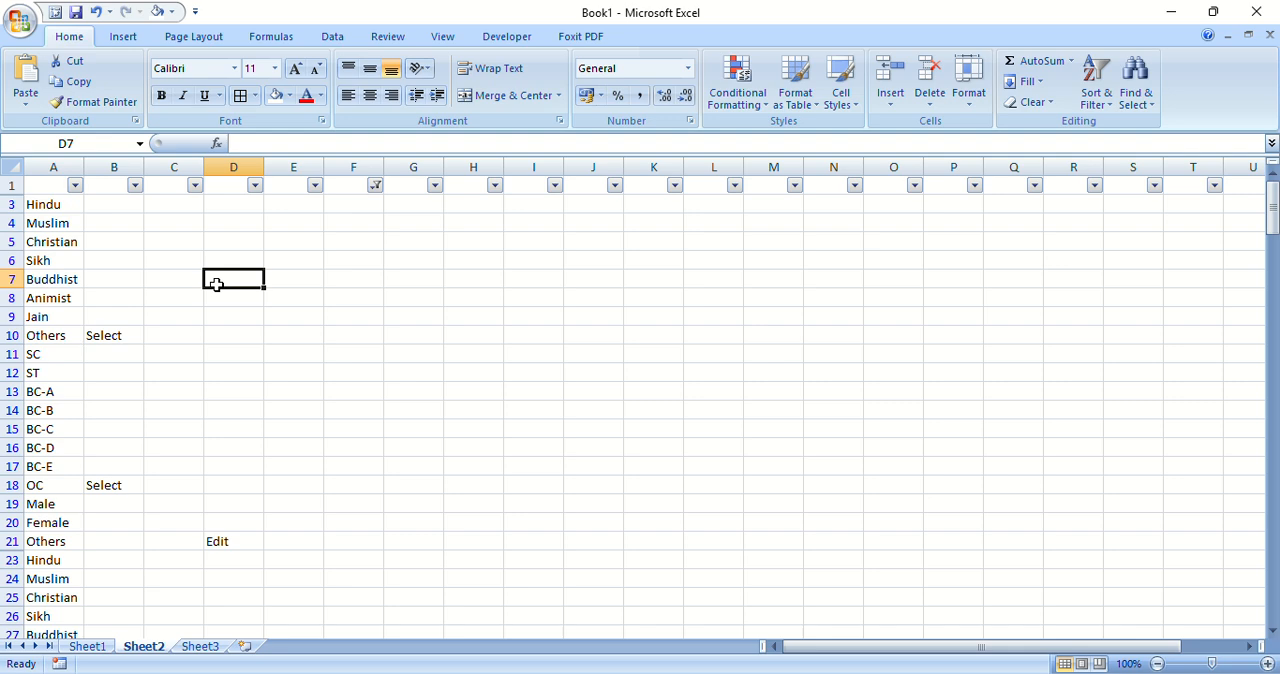
{"action": "left_click", "coordinate": [63, 206]}
{"action": "key", "text": "shift+space"}
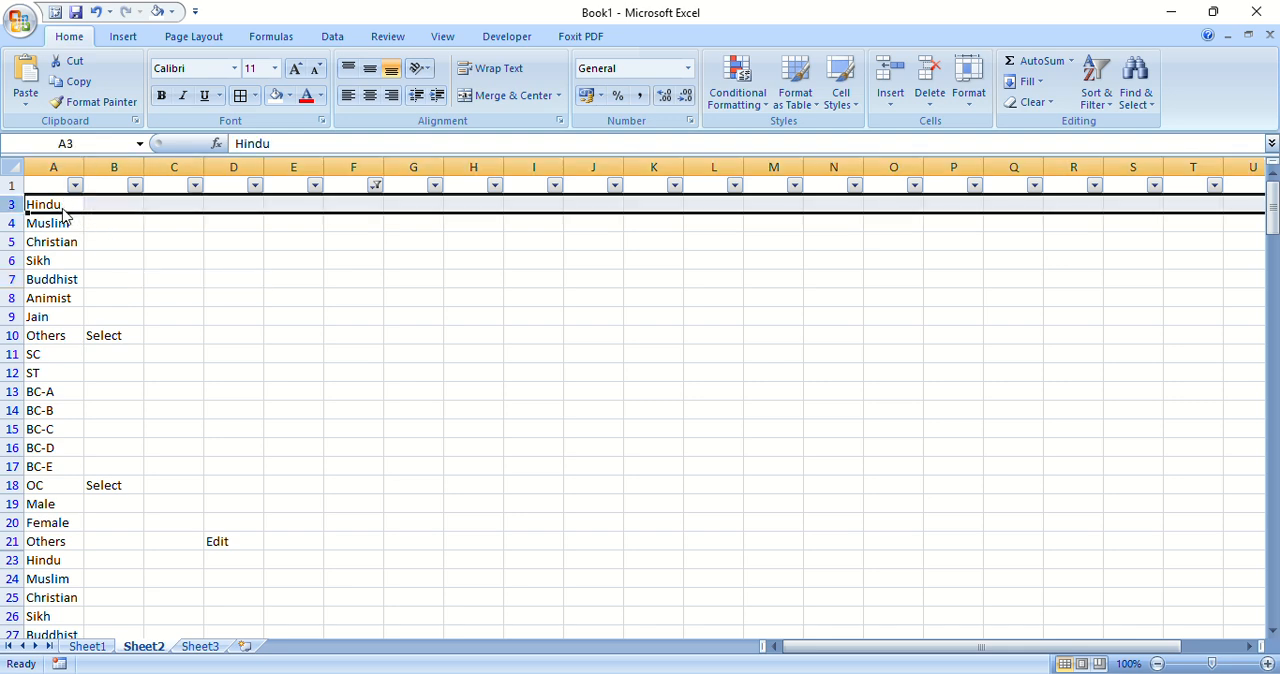
{"action": "key", "text": "ctrl+shift+Down"}
{"action": "right_click", "coordinate": [366, 411]}
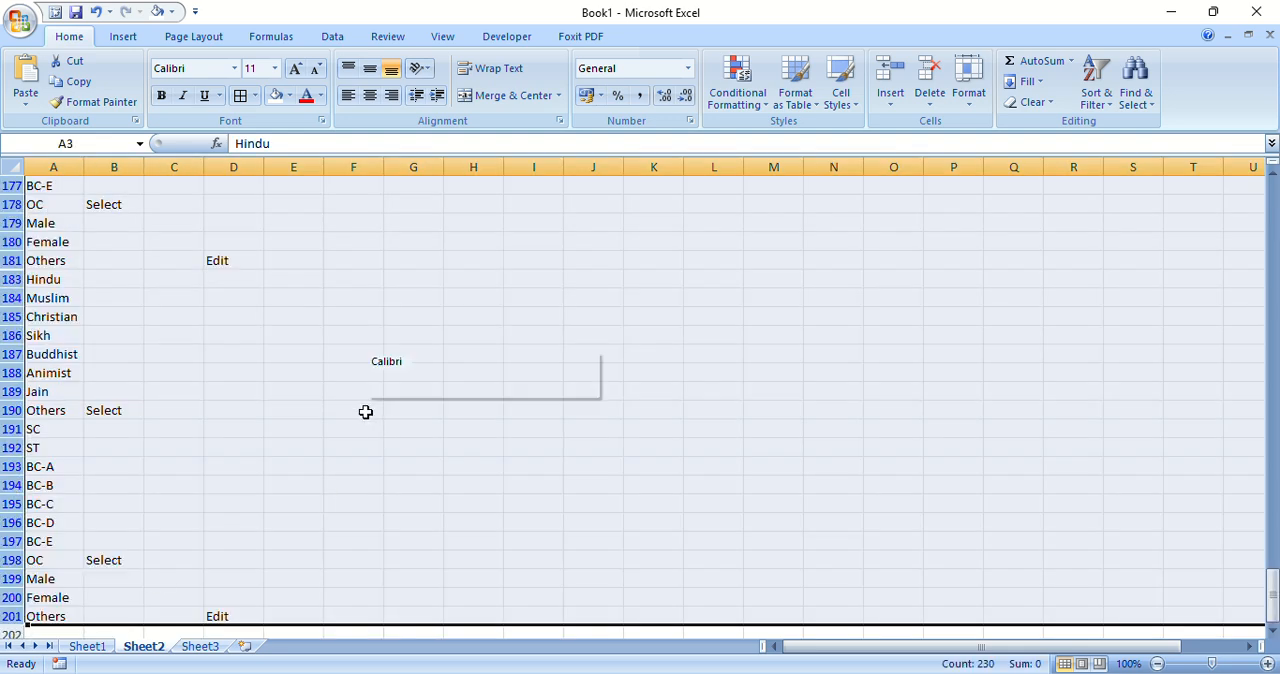
{"action": "left_click", "coordinate": [441, 525]}
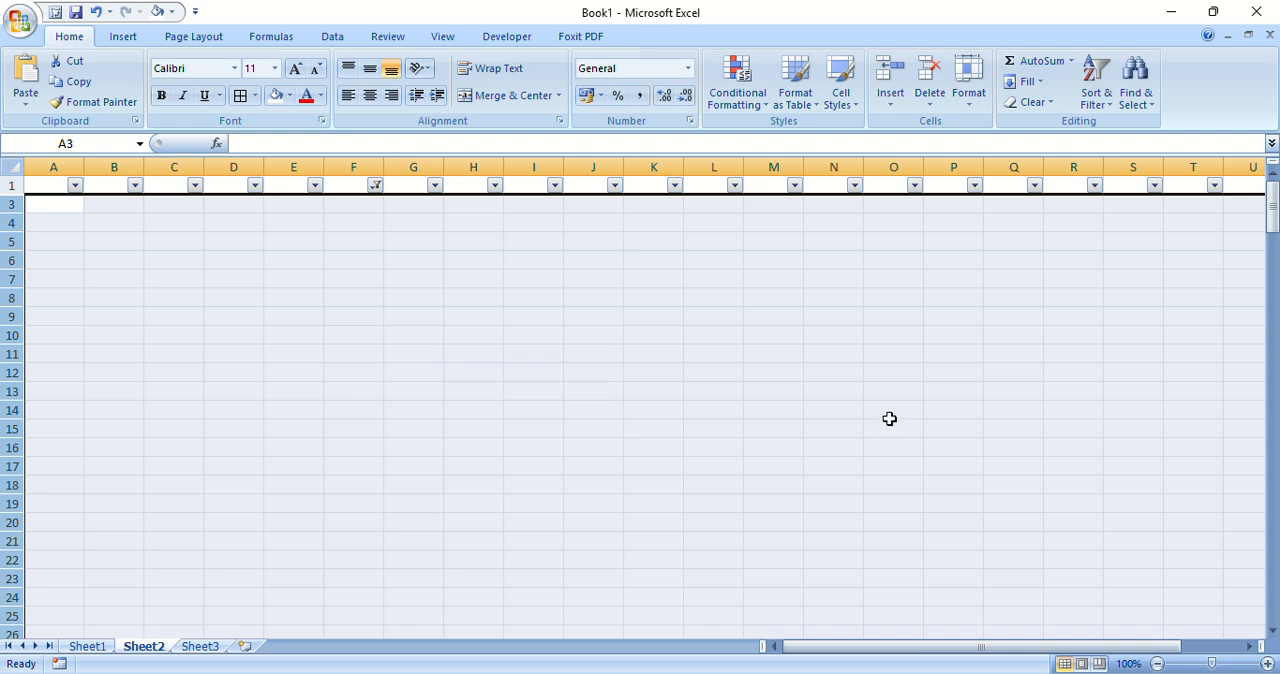
Step: Select all values in the column F filter and undo the deletion of the filtered rows
{"action": "left_click", "coordinate": [375, 186]}
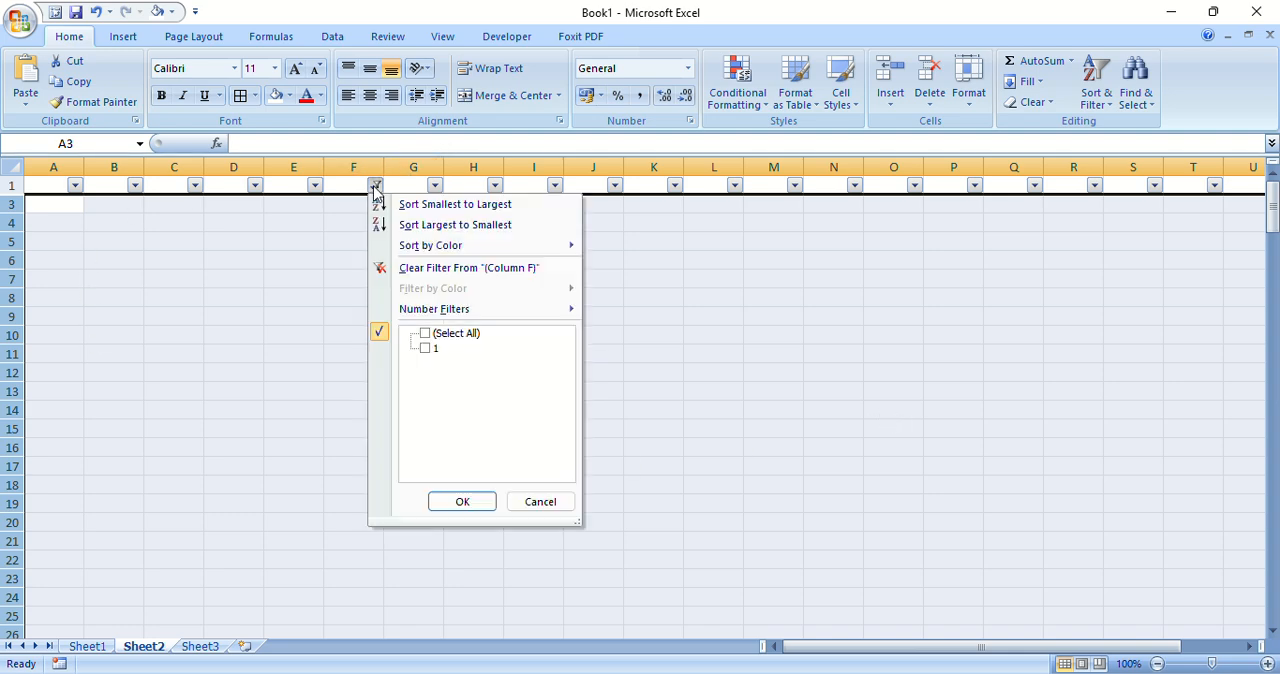
{"action": "left_click", "coordinate": [426, 335]}
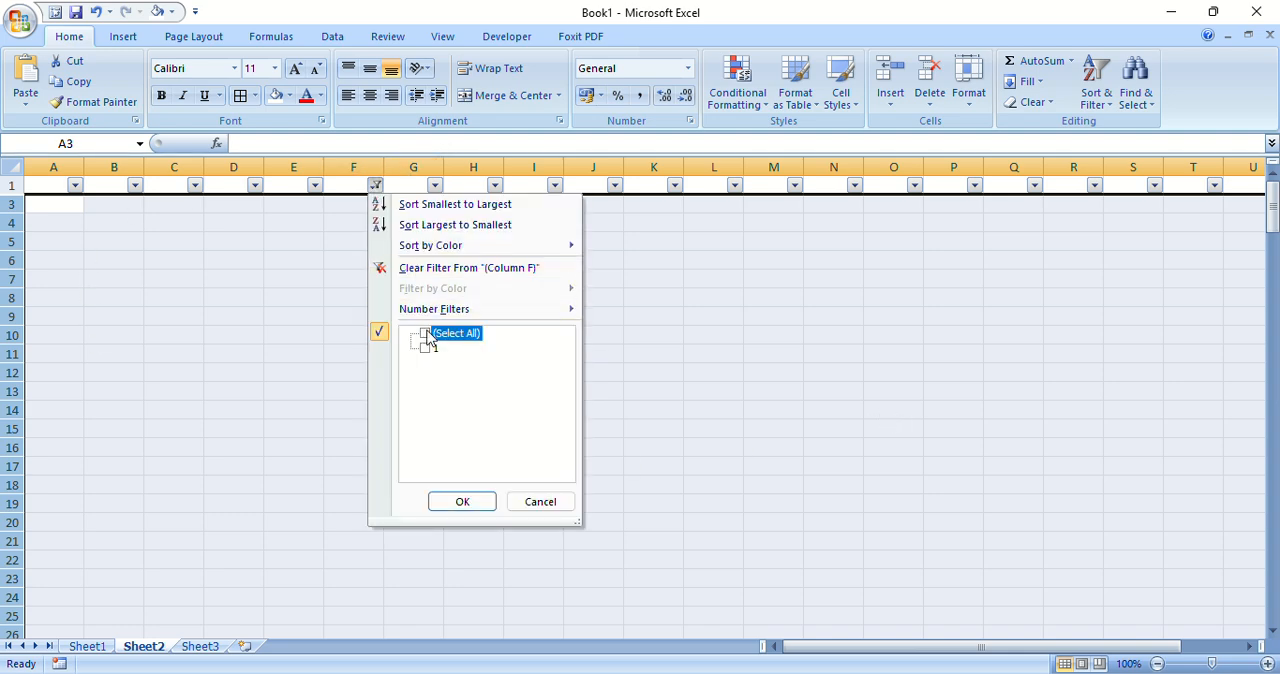
{"action": "left_click", "coordinate": [455, 501]}
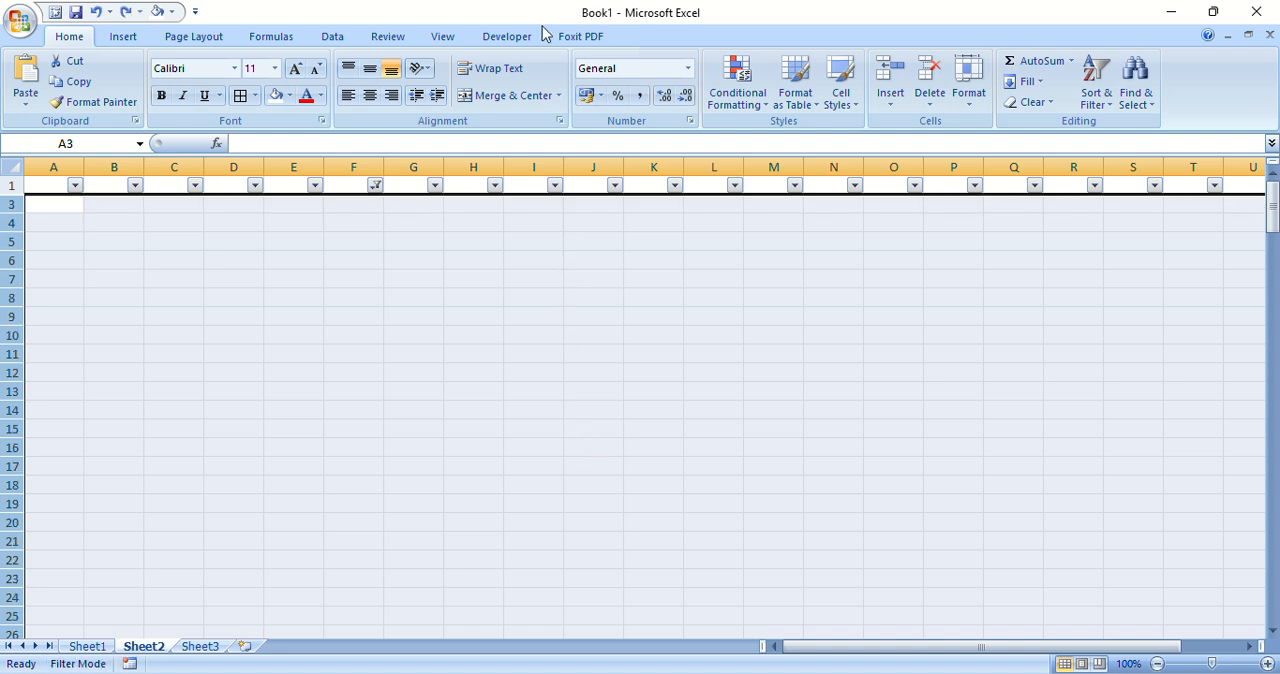
{"action": "key", "text": "ctrl+z"}
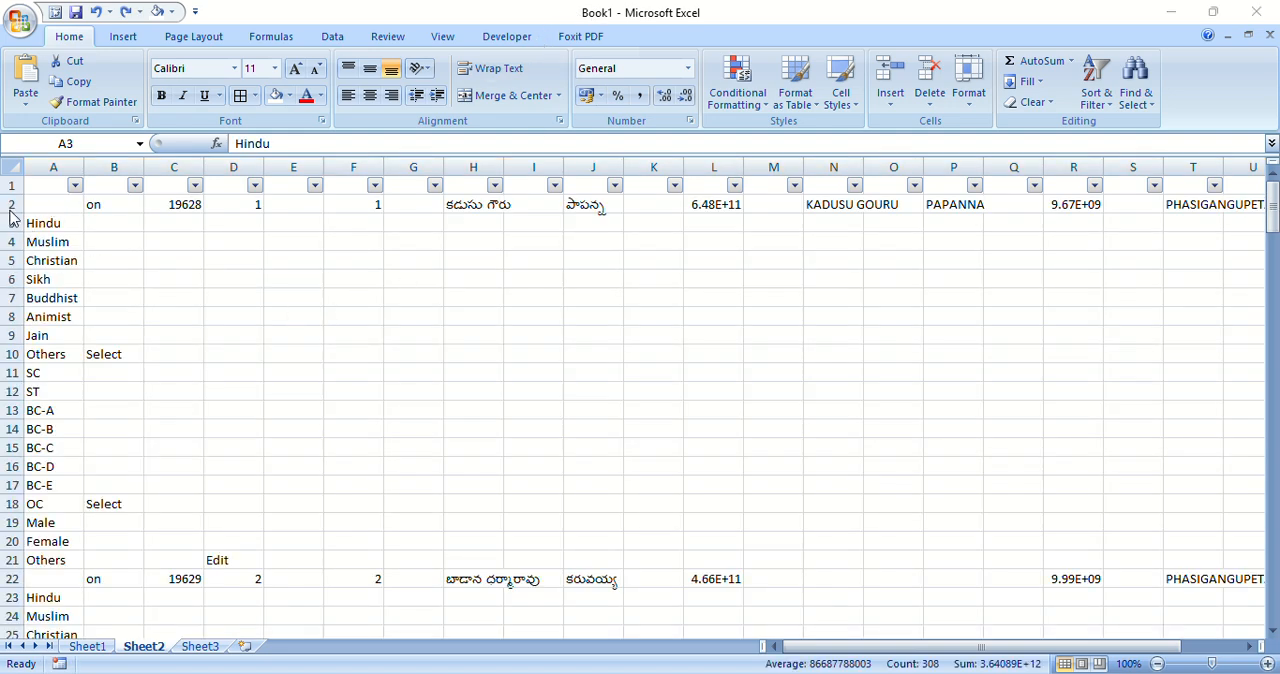
Step: Remove the existing filter and reapply filtering to the entire Sheet2
{"action": "left_click", "coordinate": [12, 170]}
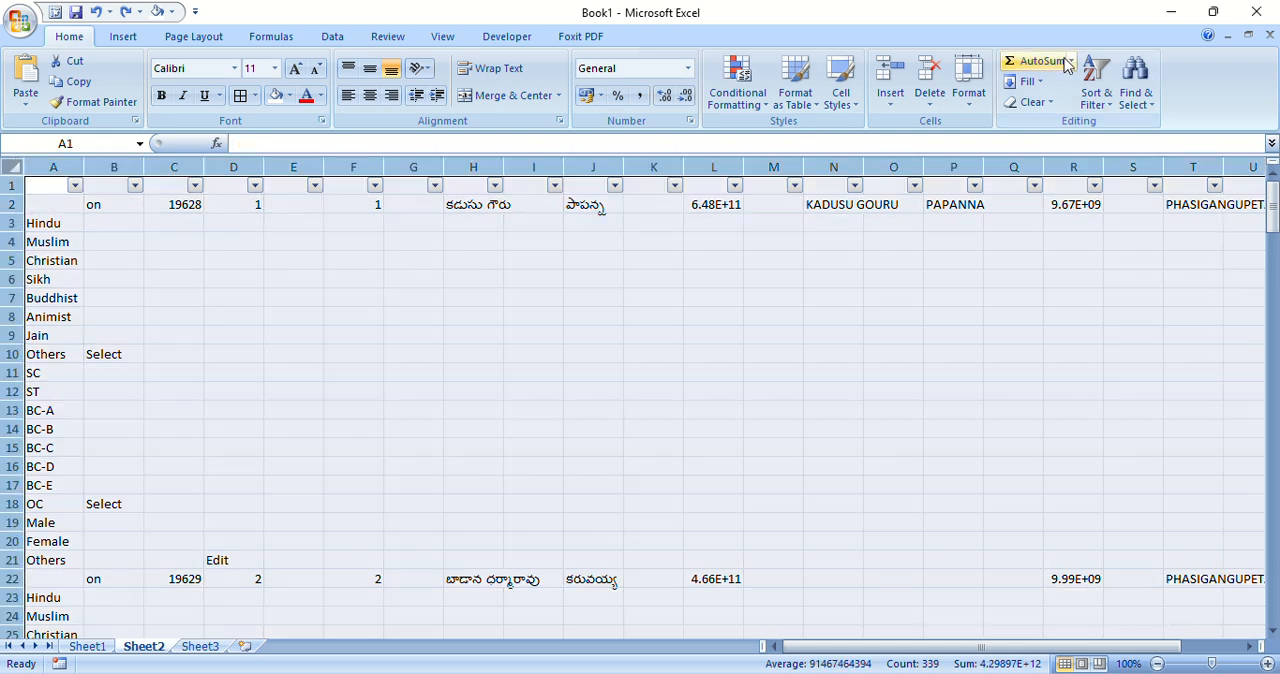
{"action": "left_click", "coordinate": [1096, 90]}
{"action": "left_click", "coordinate": [1112, 183]}
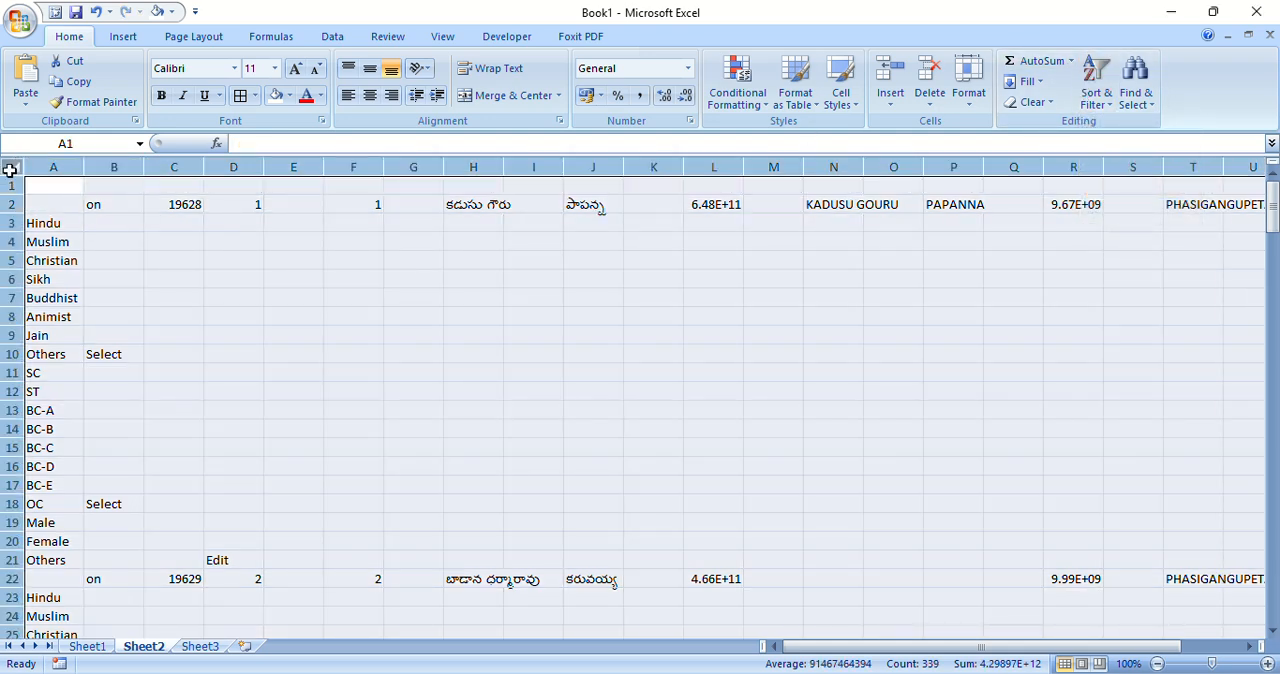
{"action": "left_click", "coordinate": [1096, 90]}
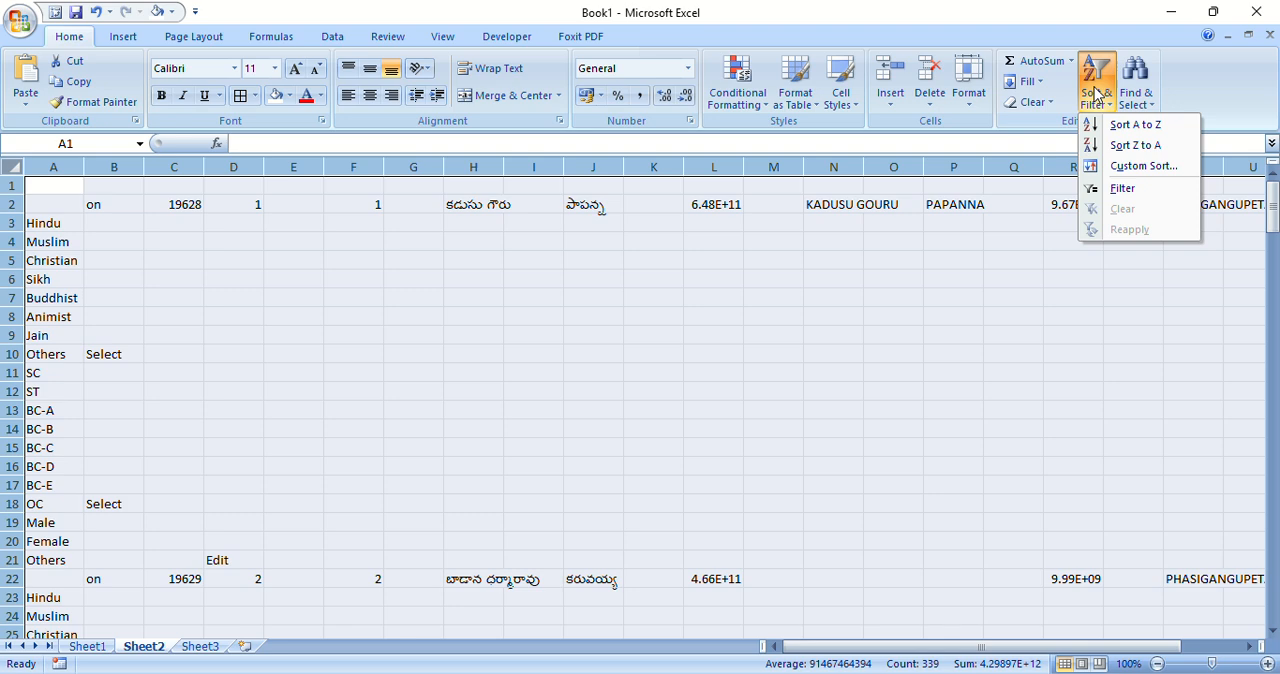
{"action": "left_click", "coordinate": [1123, 188]}
{"action": "left_click", "coordinate": [245, 277]}
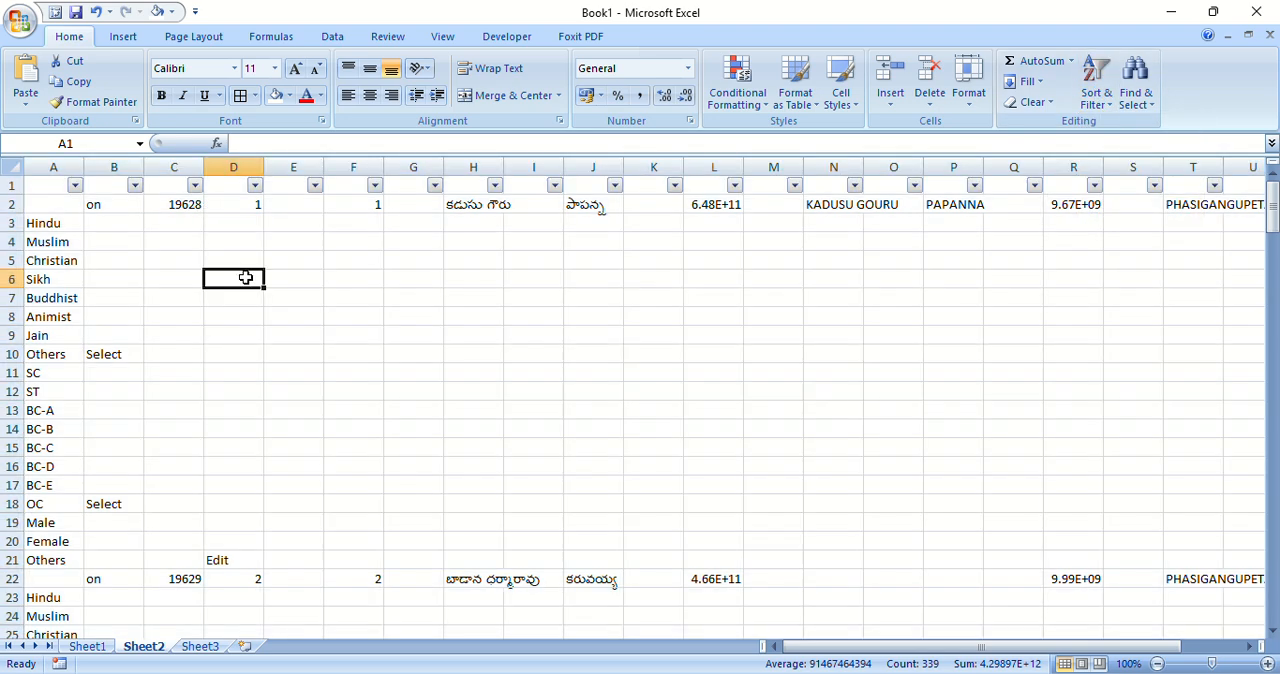
Step: Filter column D of Sheet2 to show only the rows with blank values
{"action": "left_click", "coordinate": [255, 186]}
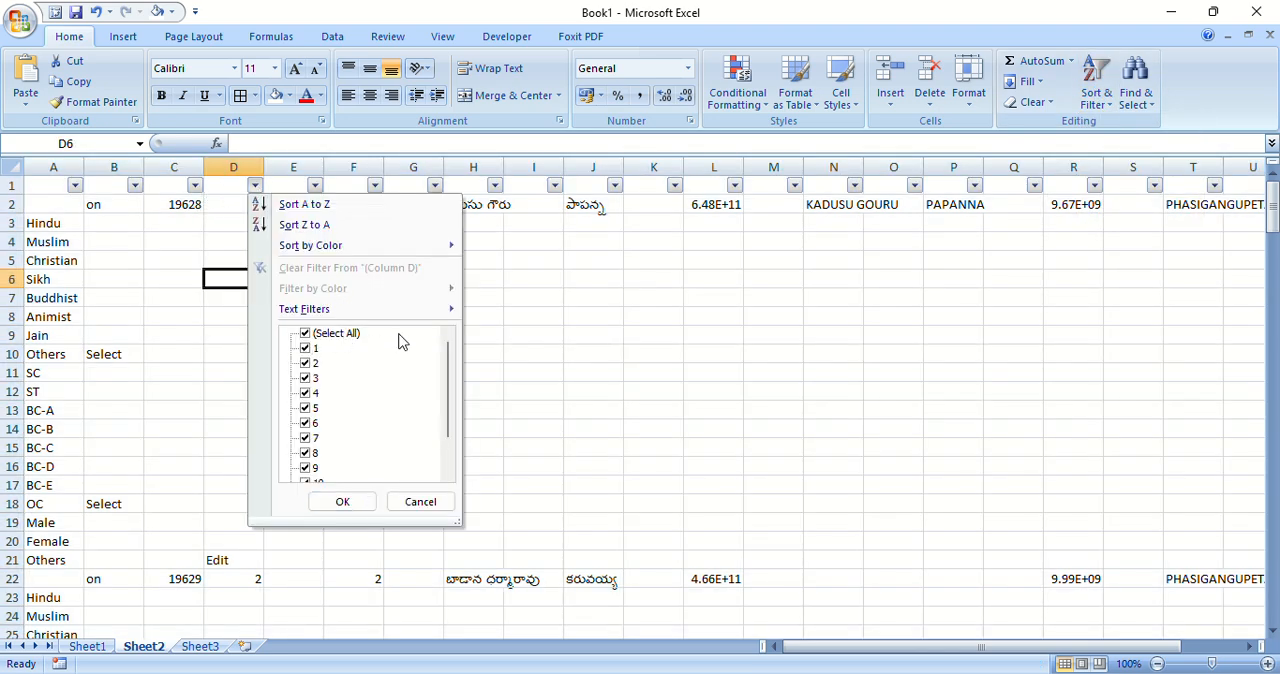
{"action": "left_click", "coordinate": [305, 334]}
{"action": "left_click_drag", "start_coordinate": [450, 372], "coordinate": [458, 480]}
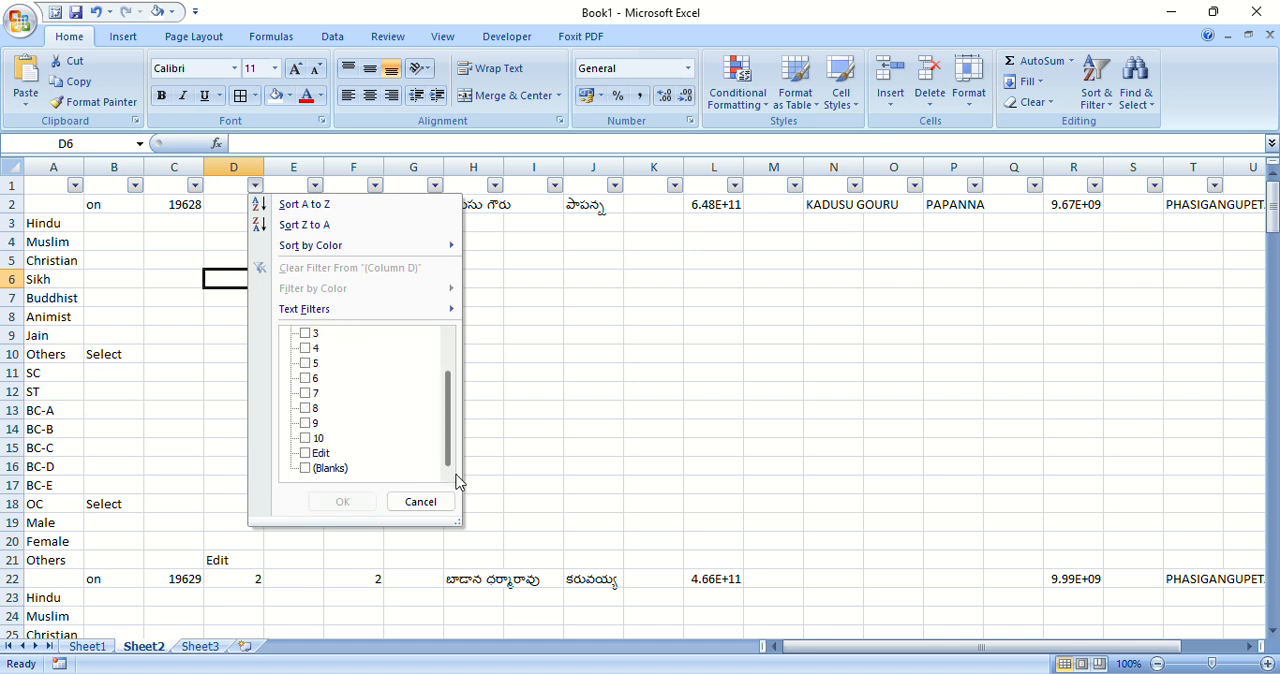
{"action": "left_click", "coordinate": [320, 468]}
{"action": "left_click", "coordinate": [342, 501]}
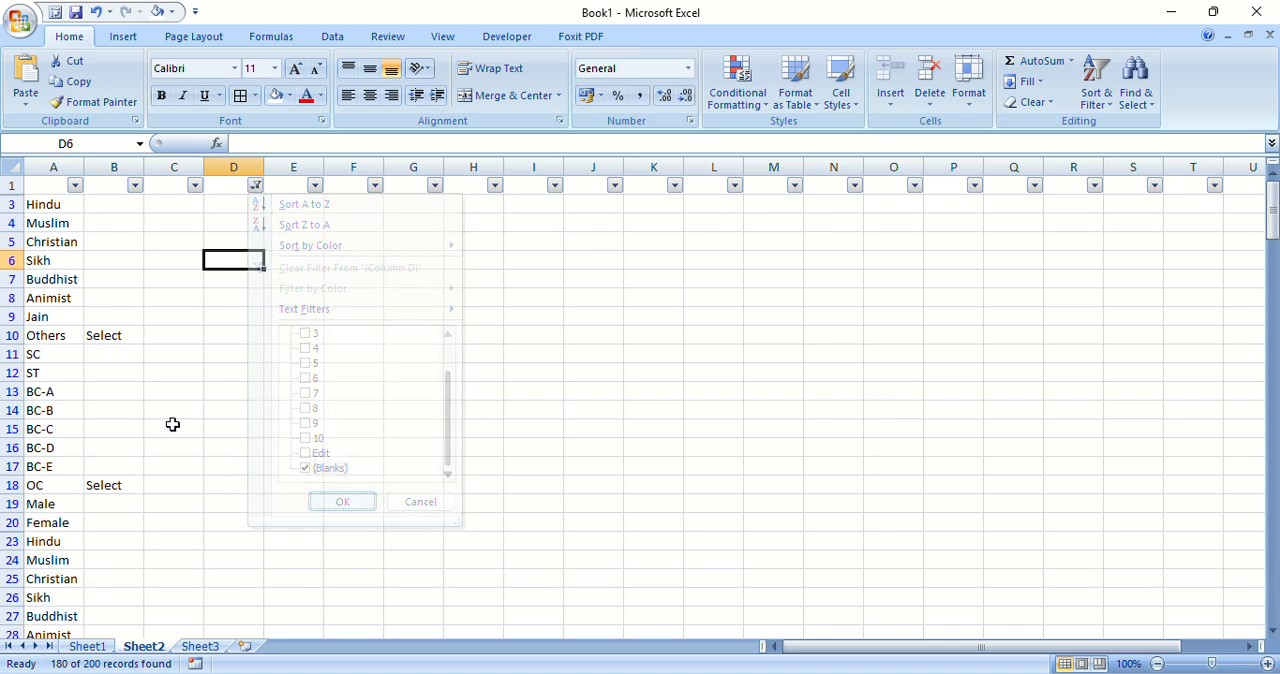
Step: Clear the contents of all visible filtered rows from row 3 through the end of the data
{"action": "left_click", "coordinate": [42, 212]}
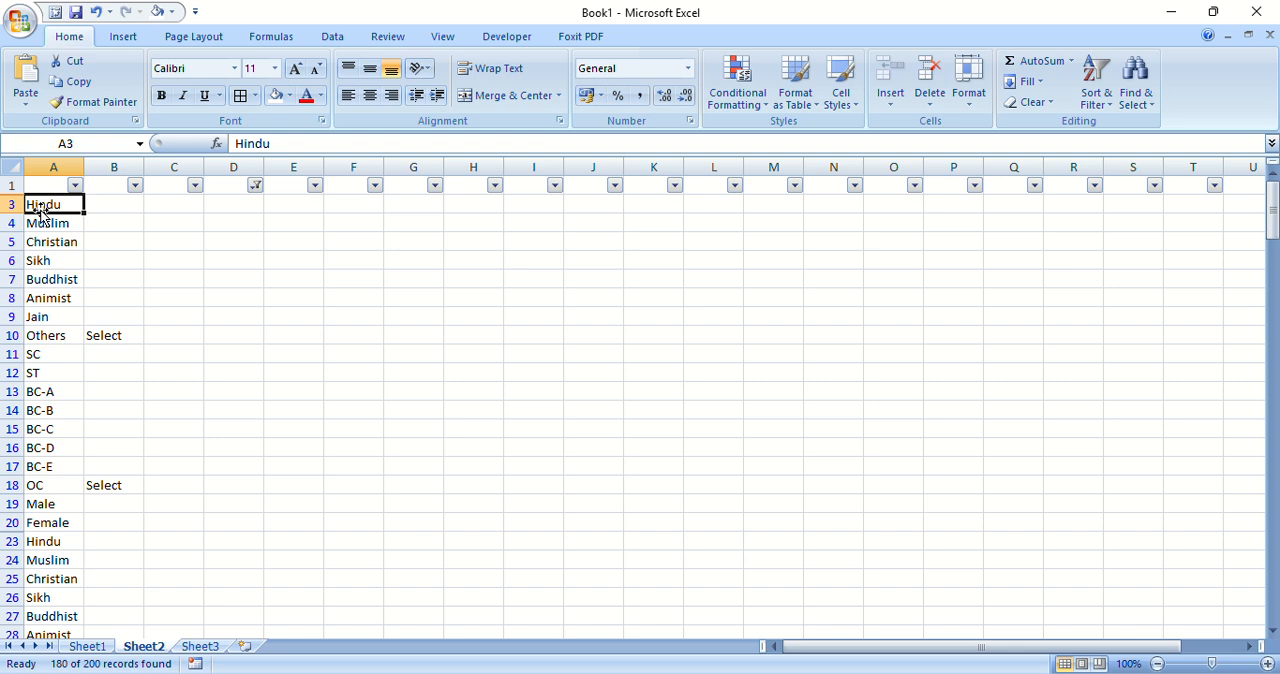
{"action": "key", "text": "shift+space"}
{"action": "key", "text": "ctrl+shift+Down"}
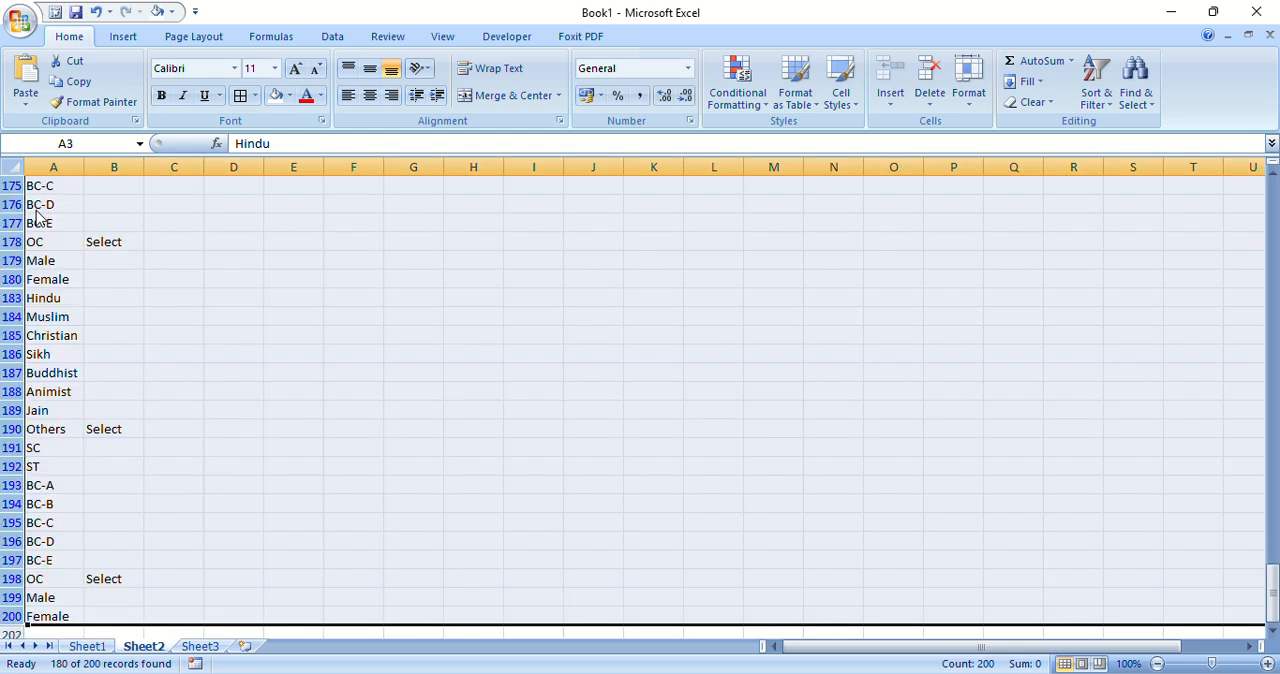
{"action": "key", "text": "ctrl+minus"}
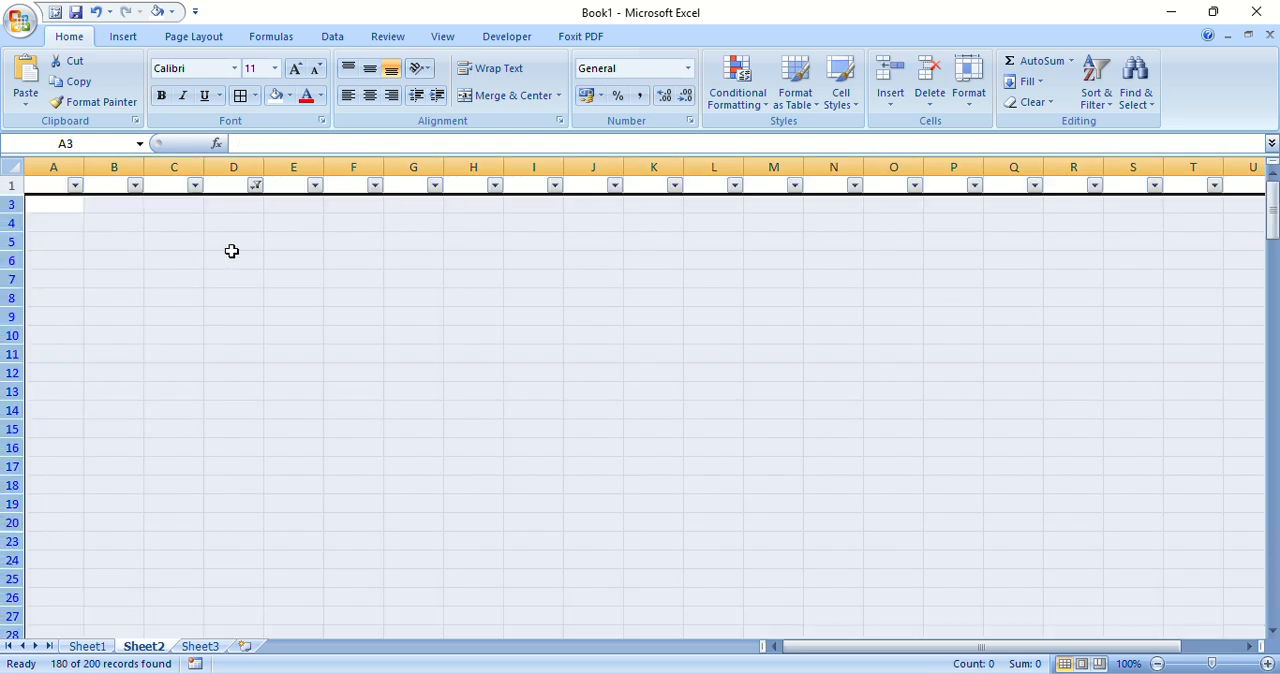
Step: Show all values in column D again and check the rows remaining in Sheet2
{"action": "left_click", "coordinate": [253, 183]}
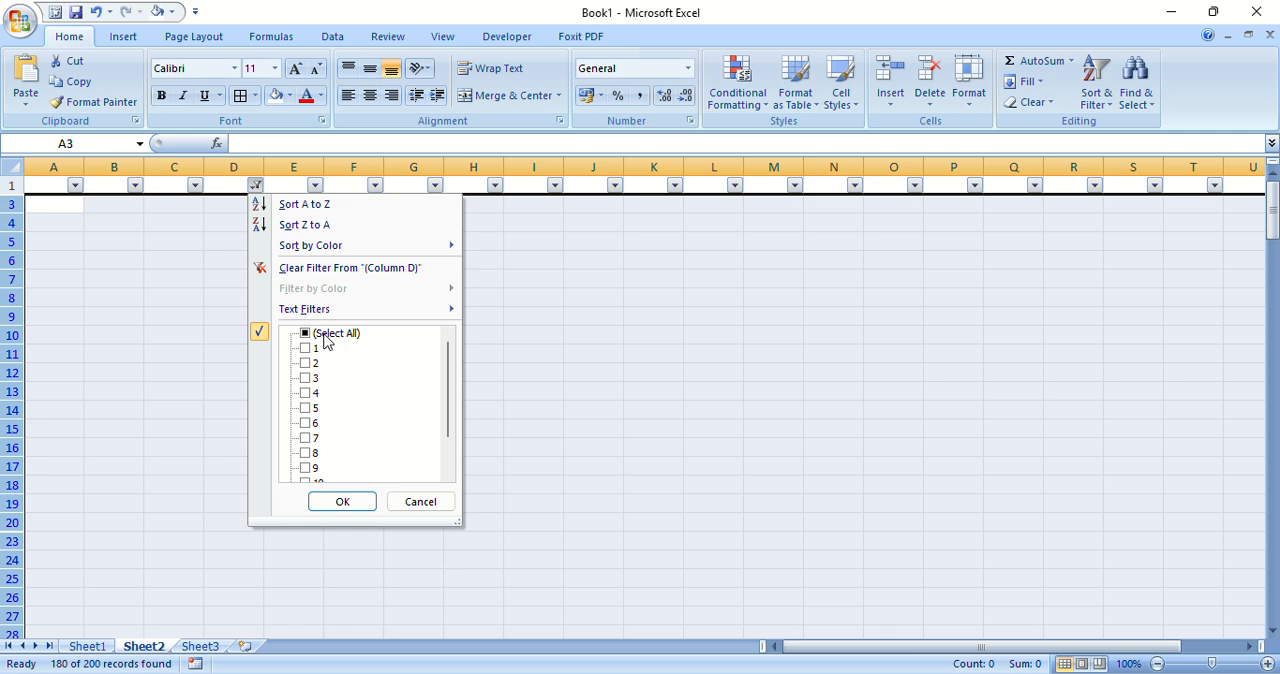
{"action": "left_click", "coordinate": [305, 334]}
{"action": "left_click", "coordinate": [329, 503]}
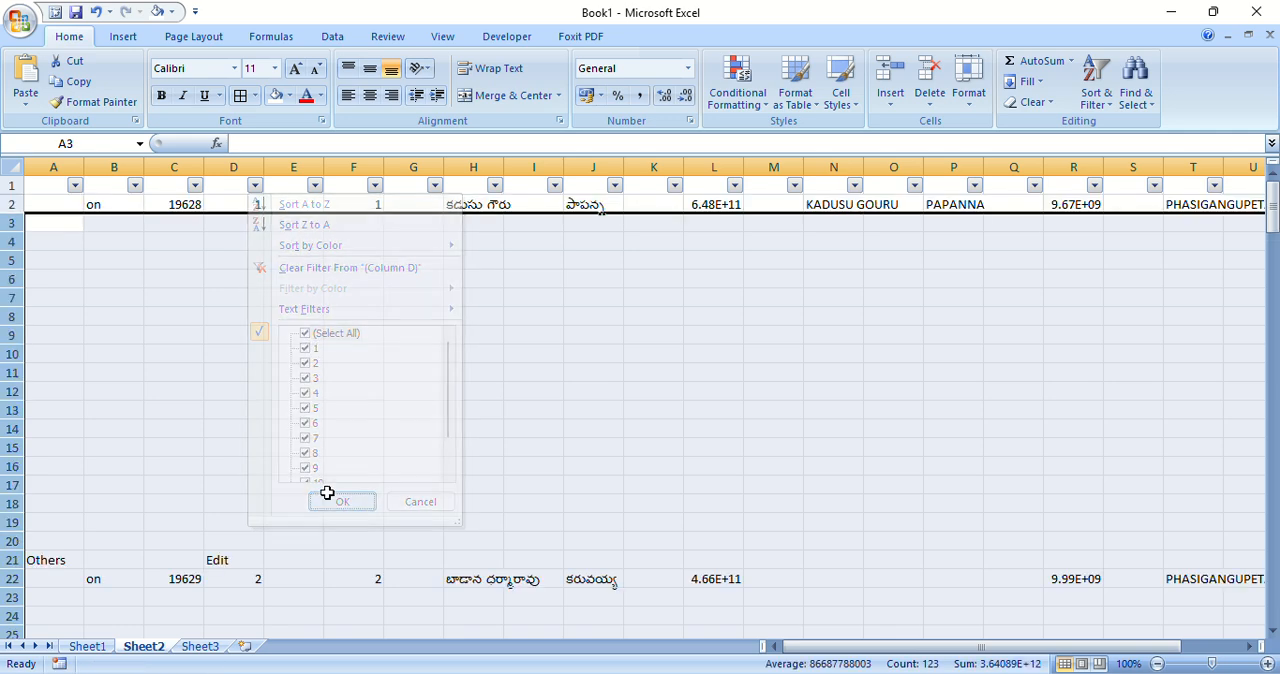
{"action": "scroll", "coordinate": [370, 433], "scroll_direction": "down", "scroll_amount": 4}
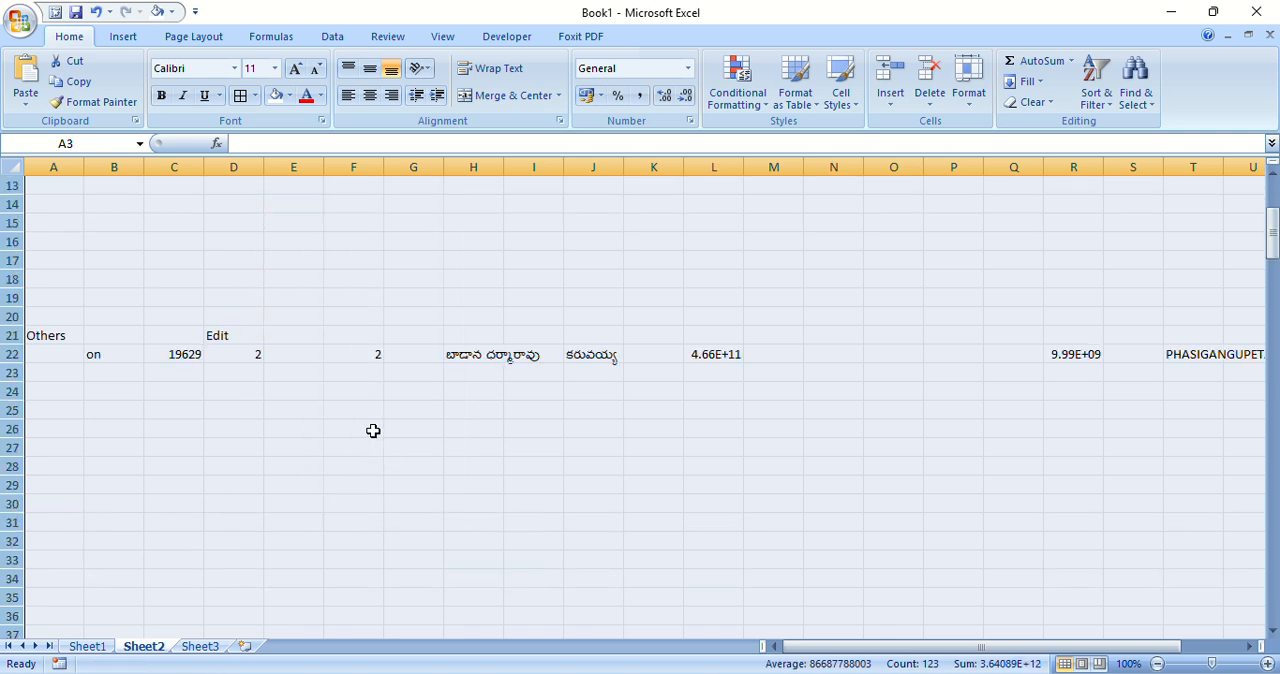
{"action": "scroll", "coordinate": [375, 428], "scroll_direction": "up", "scroll_amount": 4}
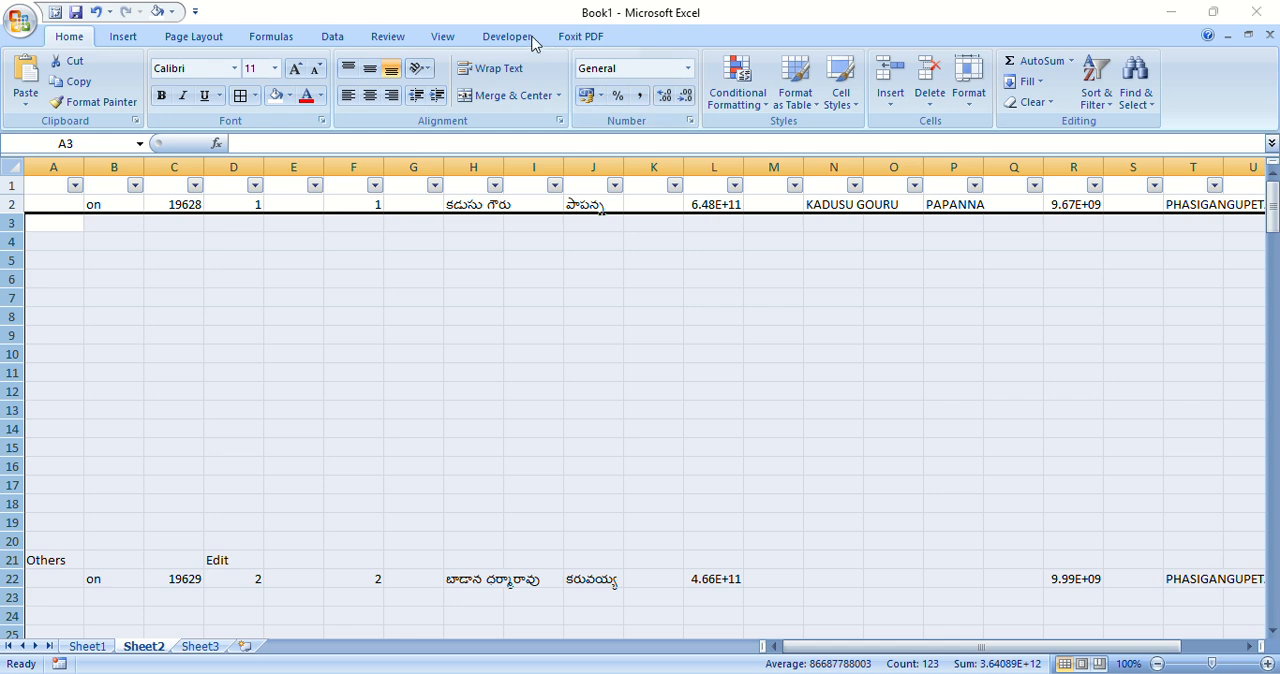
Step: Switch to Sheet1 and examine the values in the katha number filter of column F, keeping all of them selected
{"action": "key", "text": "ctrl+Page_Up"}
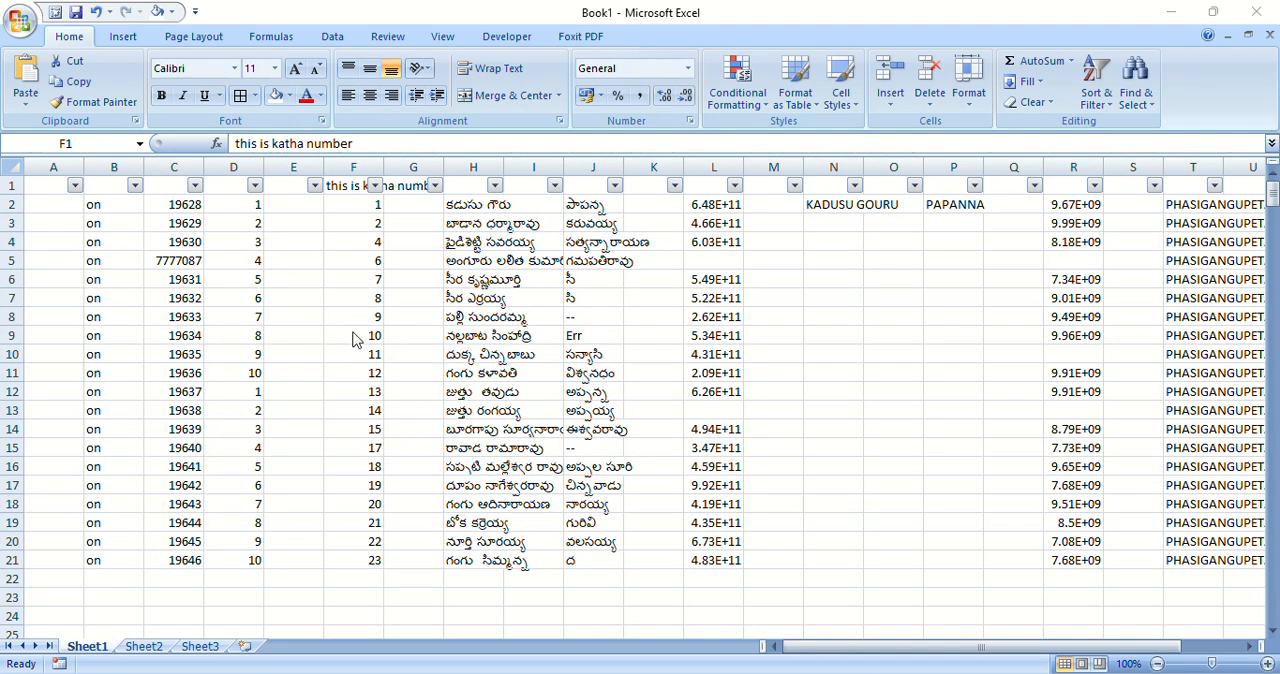
{"action": "left_click", "coordinate": [372, 194]}
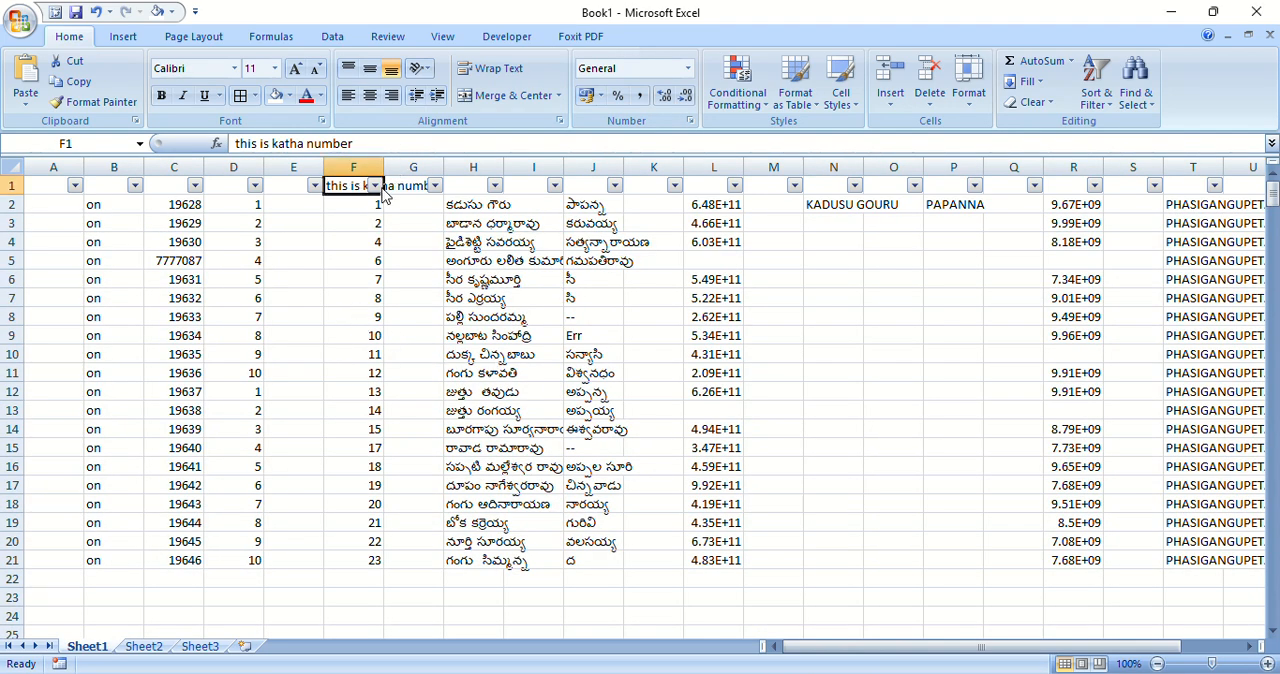
{"action": "left_click", "coordinate": [376, 187]}
{"action": "scroll", "coordinate": [465, 410], "scroll_direction": "down", "scroll_amount": 4}
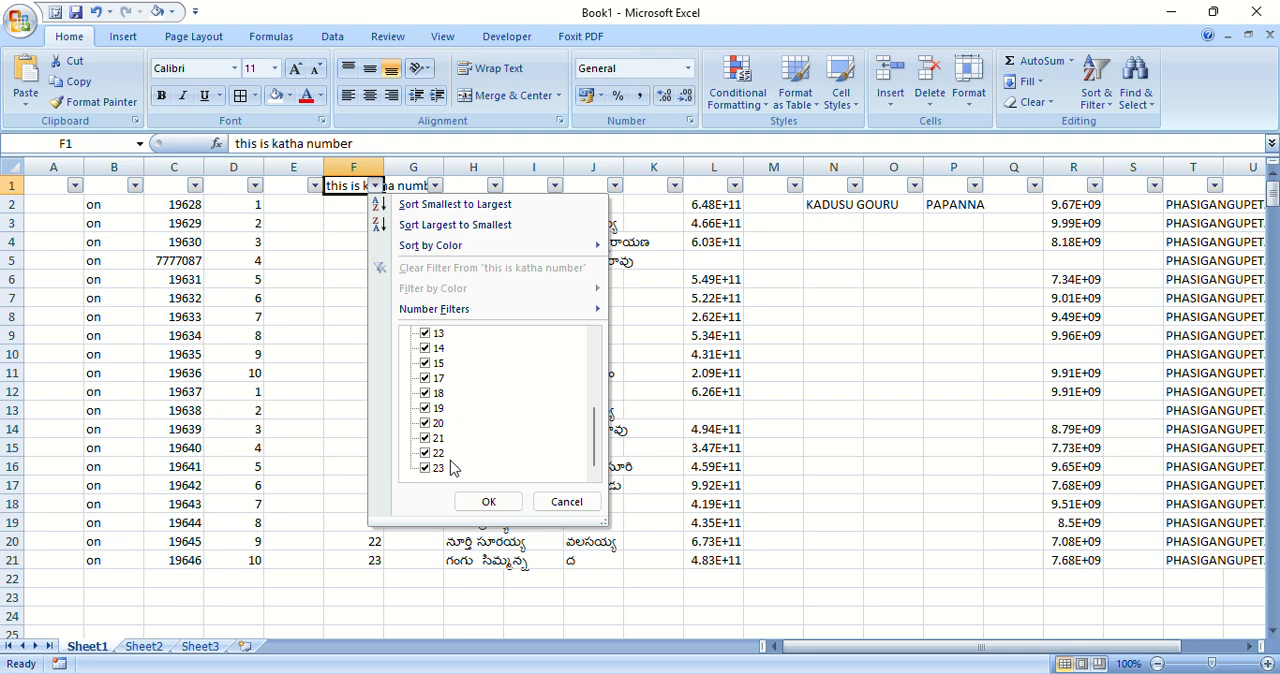
{"action": "left_click", "coordinate": [481, 503]}
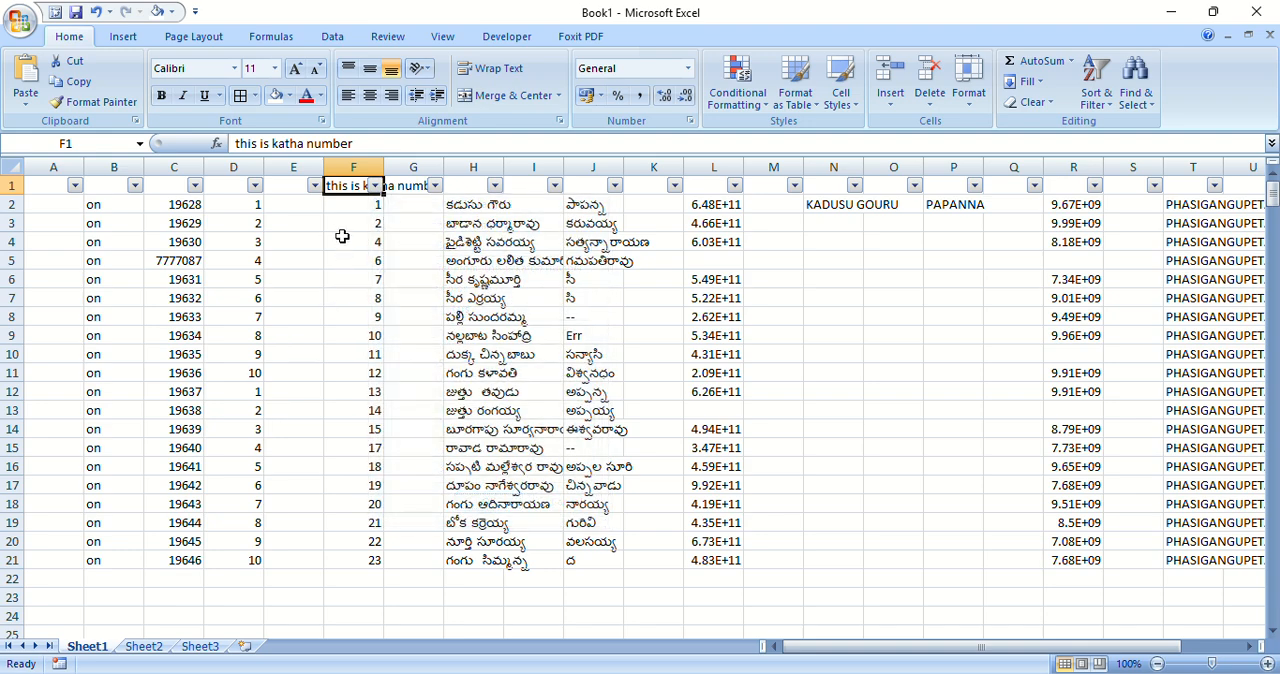